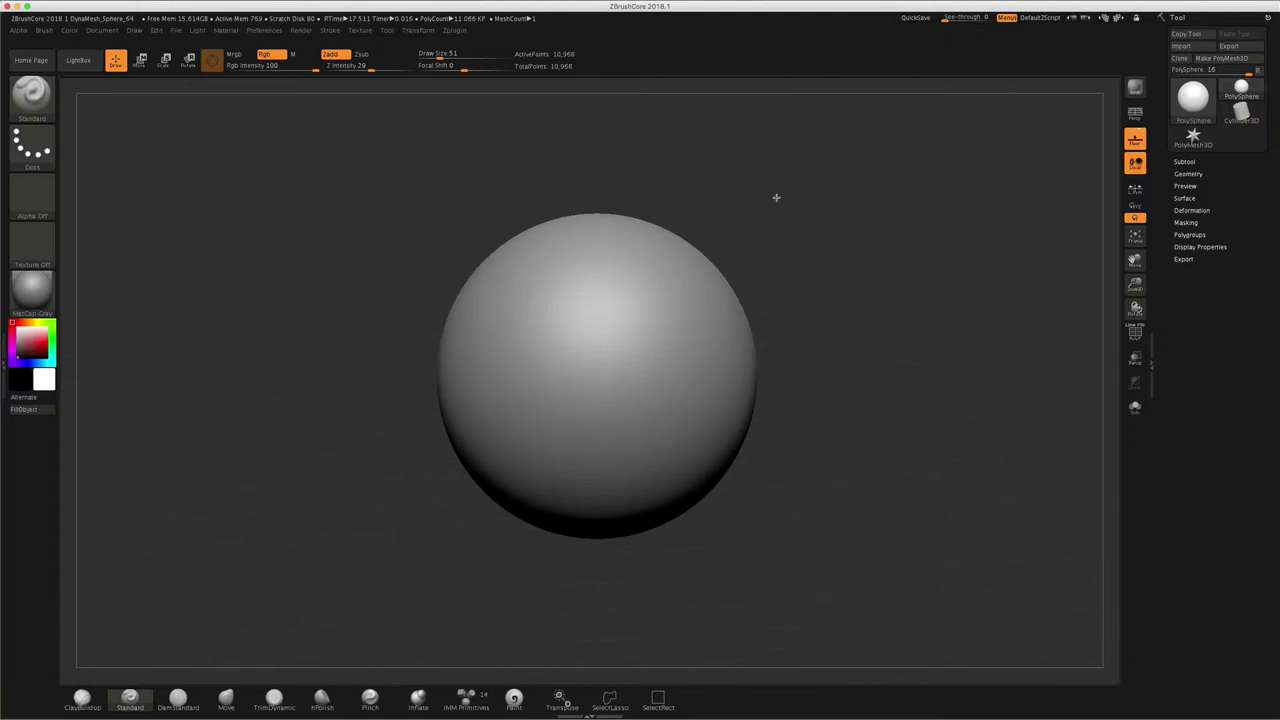
Step: Load HeadPlanes_Male_128 from LightBox's Head planes project folder, answering the save-changes prompt
click(80, 61)
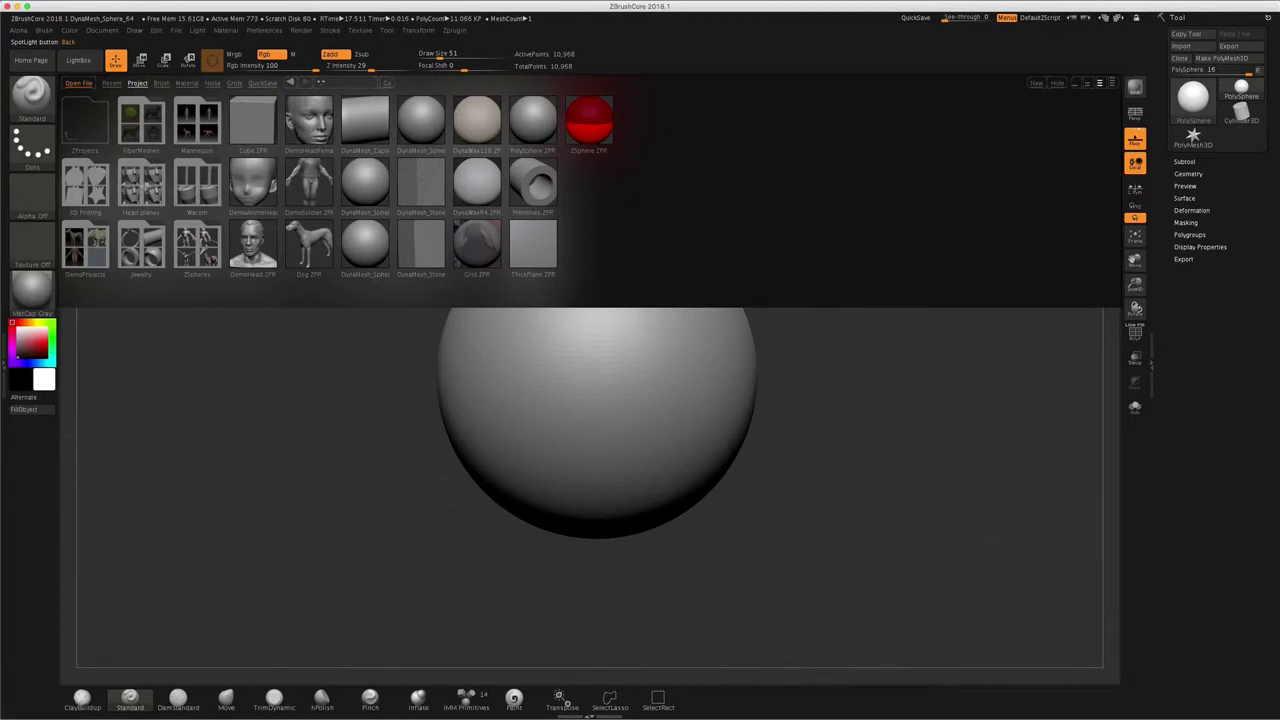
double_click(152, 180)
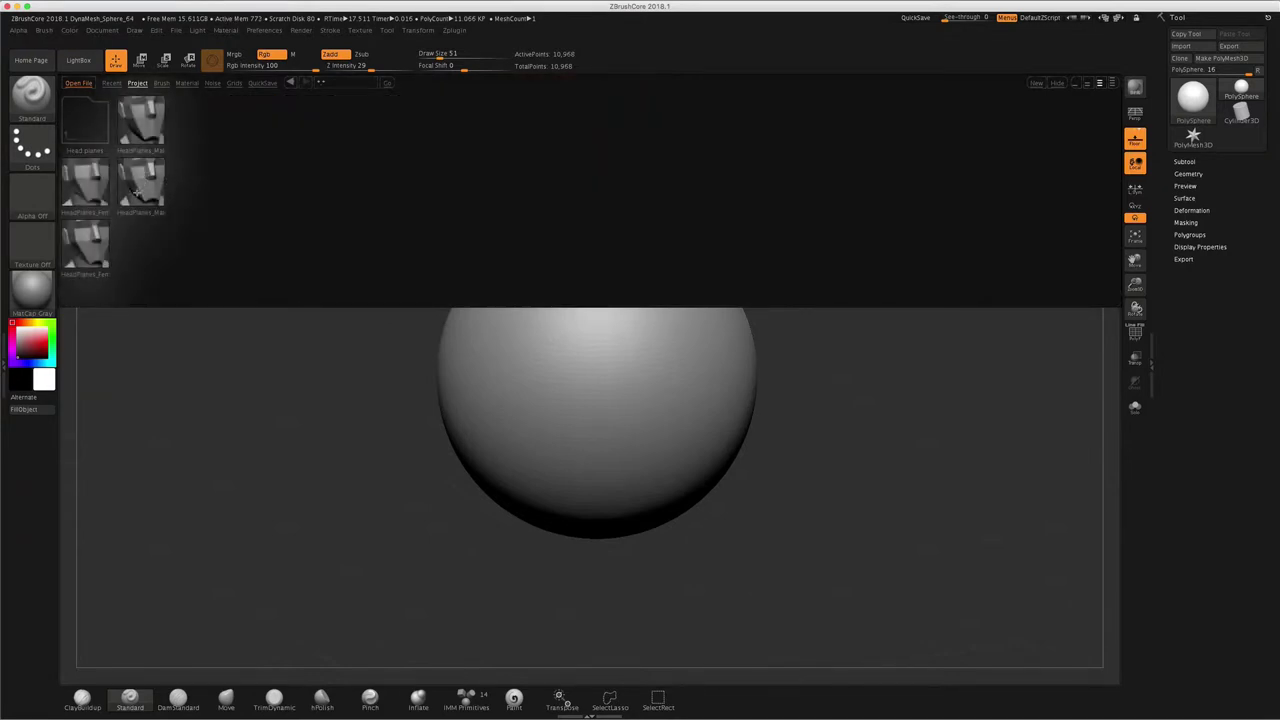
double_click(142, 124)
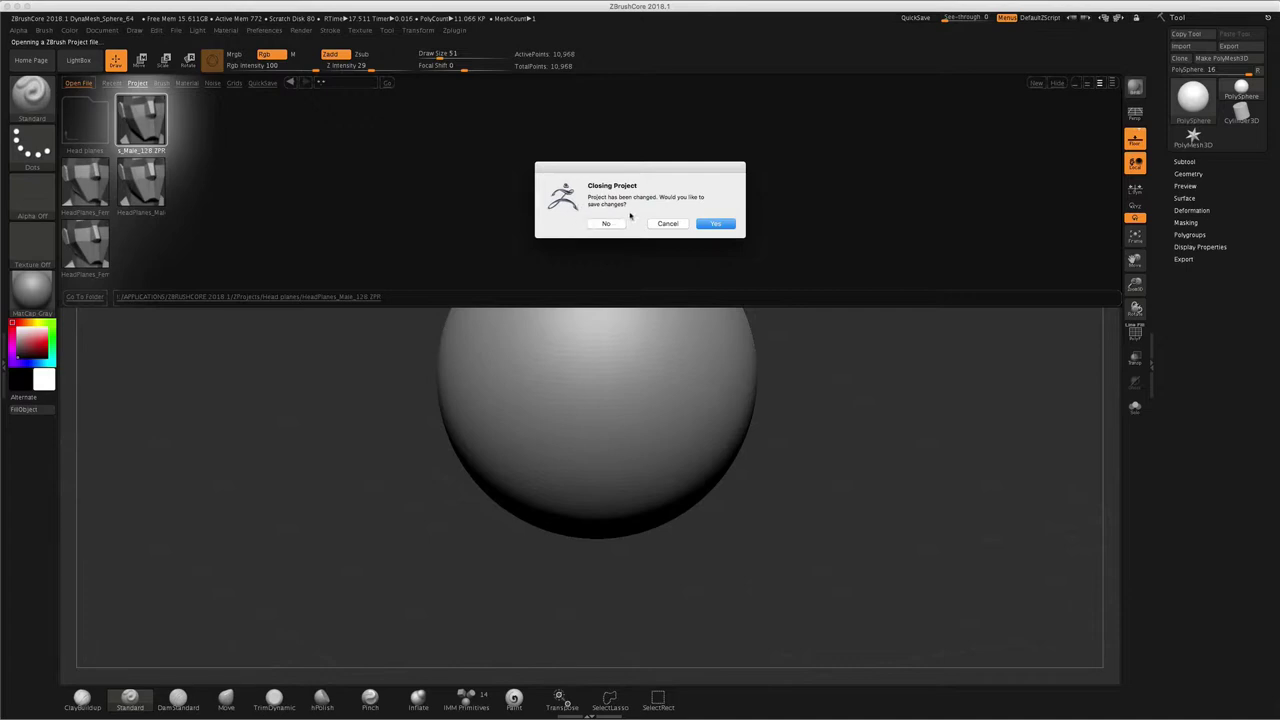
click(606, 225)
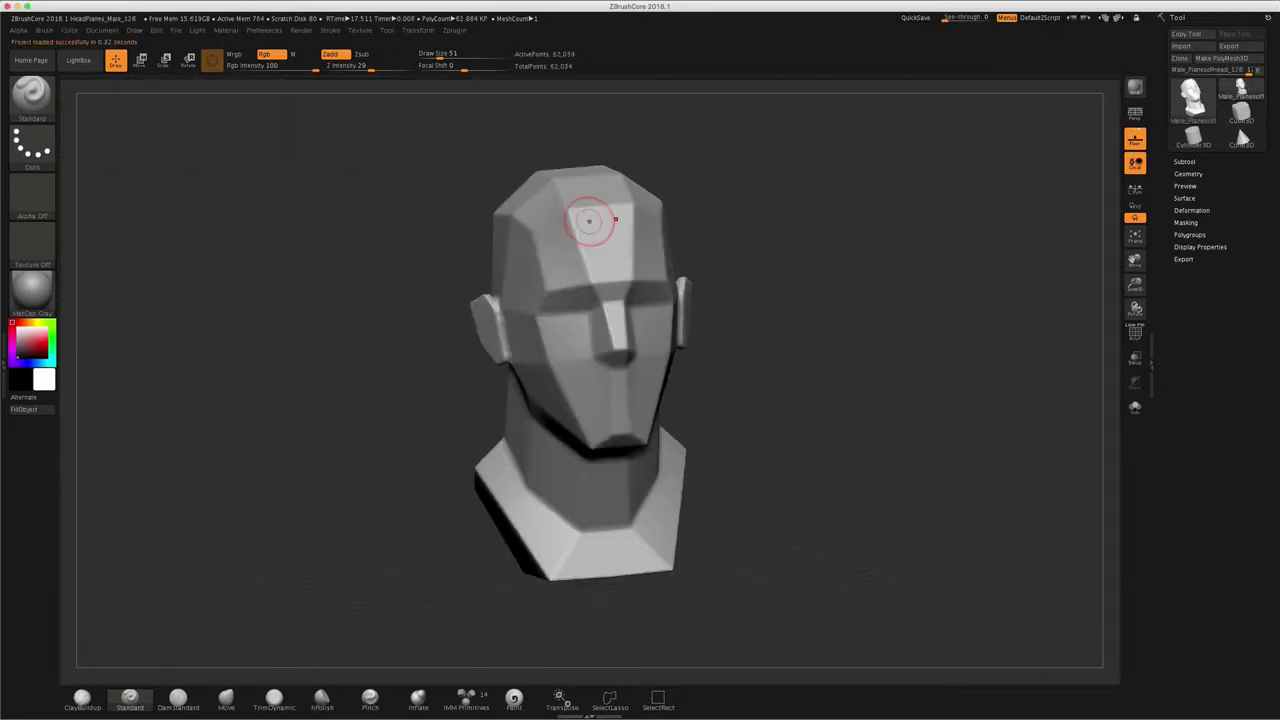
mouse_move(752, 283)
mouse_down()
mouse_move(737, 257)
mouse_move(766, 271)
mouse_move(794, 257)
mouse_move(724, 262)
mouse_up()
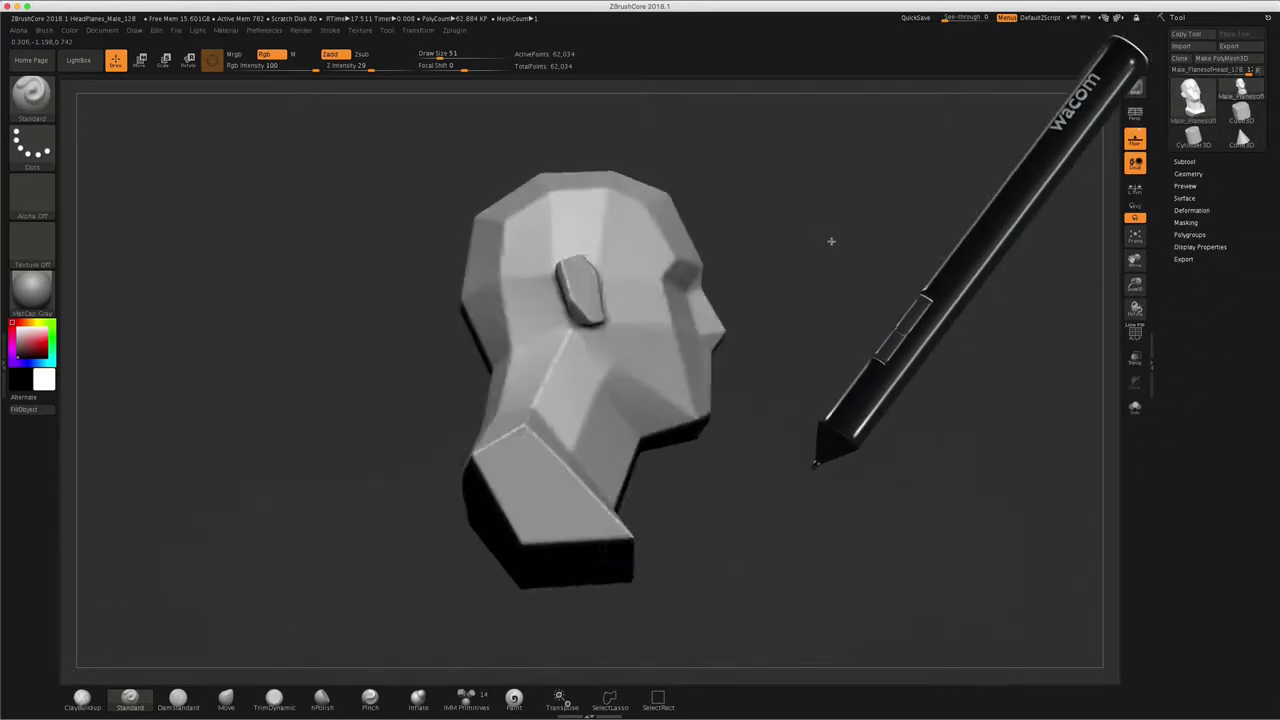
drag(773, 291, 576, 263)
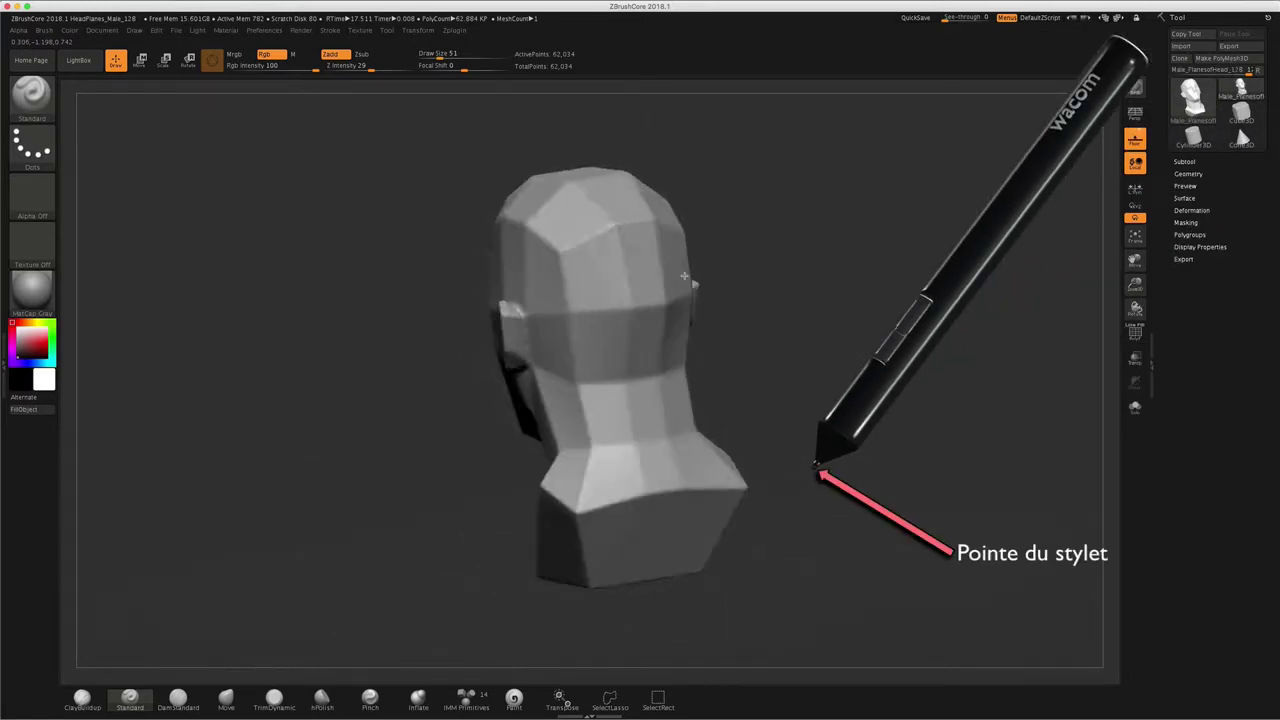
right_drag(576, 263, 648, 222)
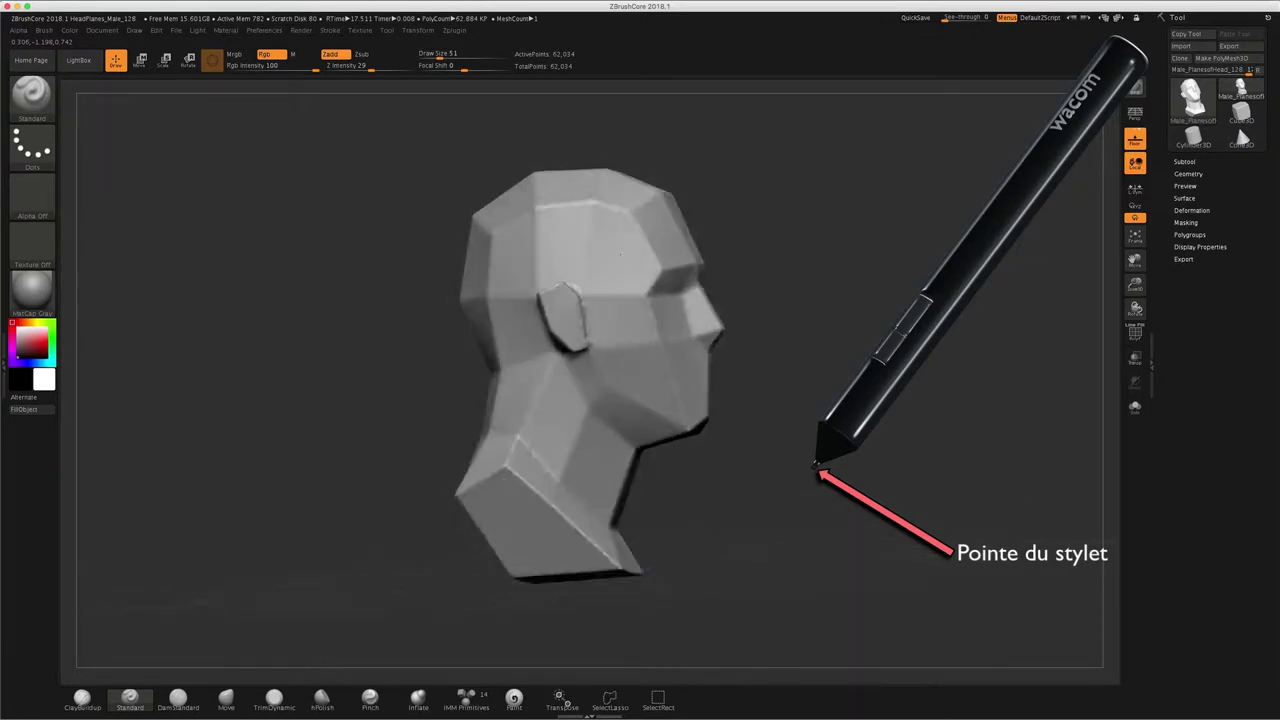
drag(800, 194, 803, 140)
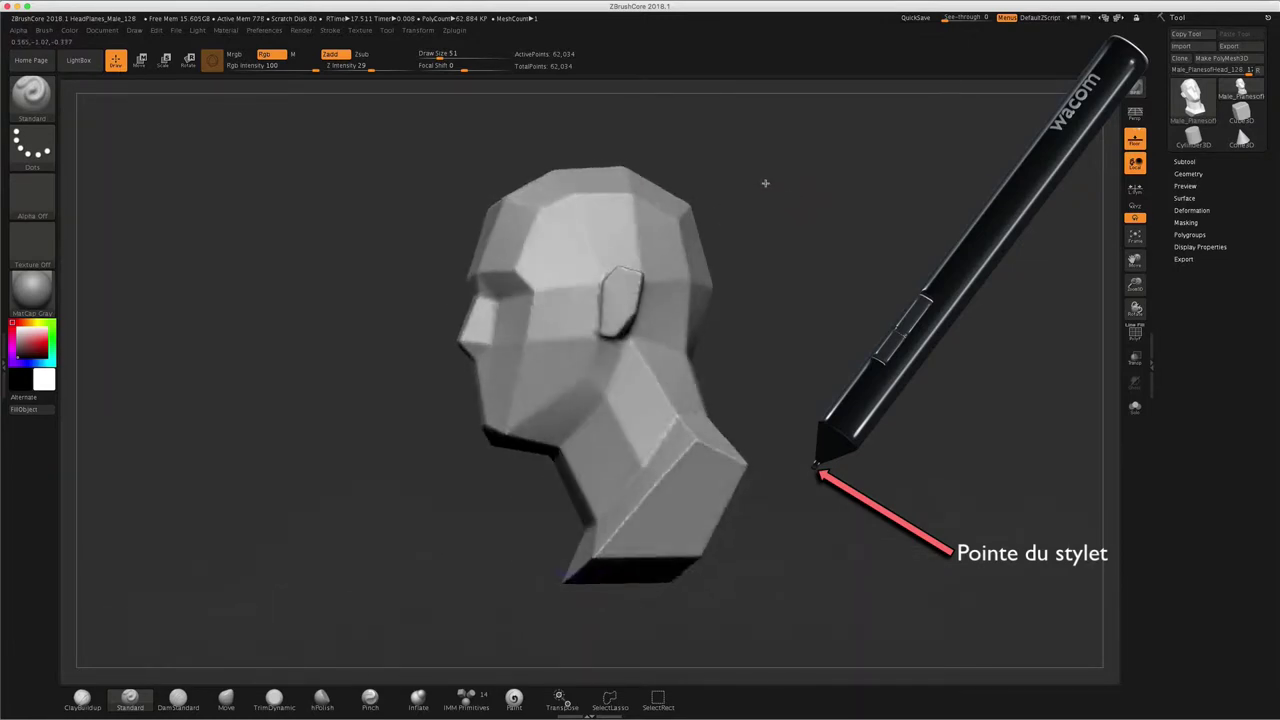
mouse_move(765, 286)
mouse_down()
mouse_move(755, 169)
mouse_move(874, 166)
mouse_move(803, 178)
mouse_move(757, 166)
mouse_move(777, 194)
mouse_move(754, 200)
mouse_move(759, 183)
mouse_move(727, 181)
mouse_move(789, 193)
mouse_up()
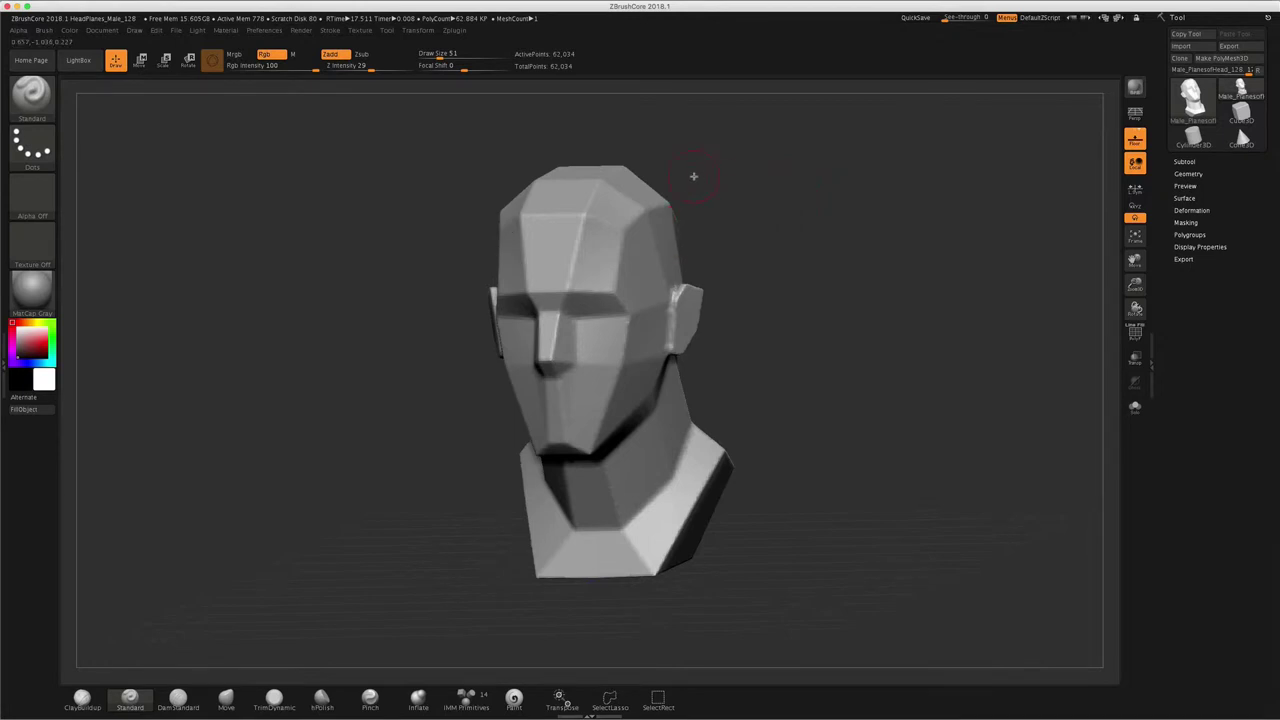
mouse_move(711, 214)
mouse_down()
mouse_move(737, 194)
mouse_move(939, 189)
mouse_up()
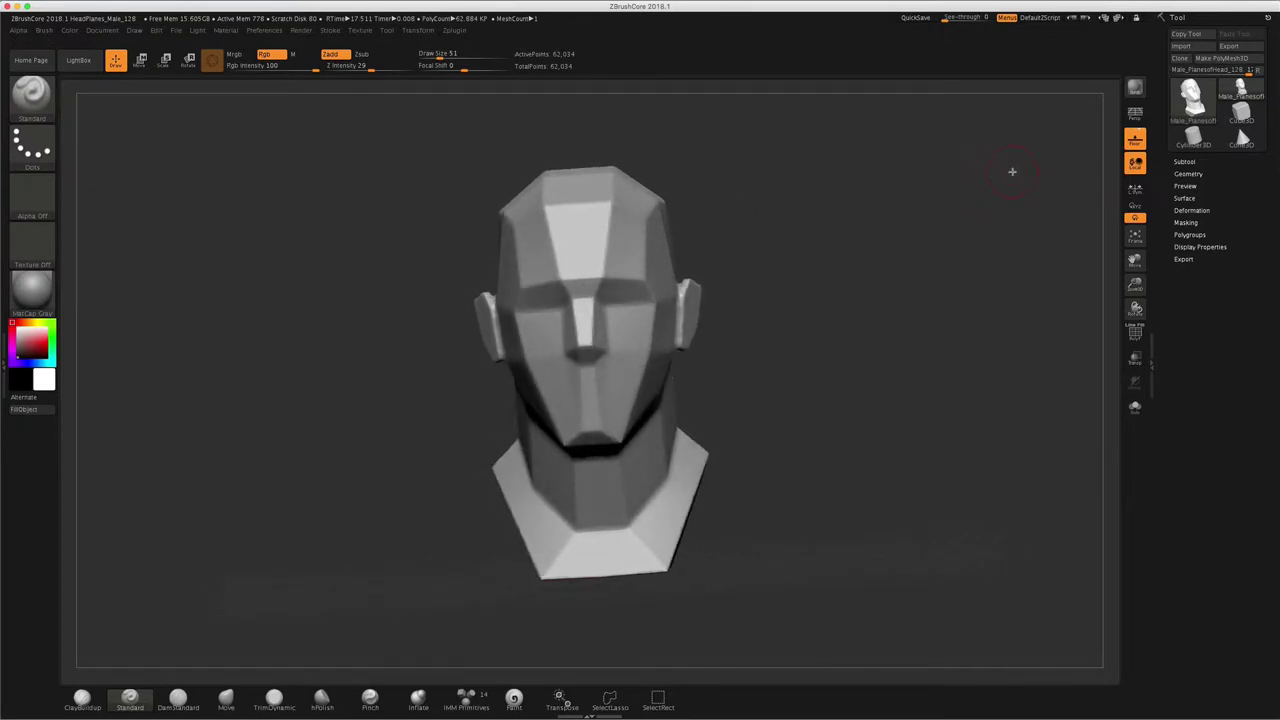
key(shift+r)
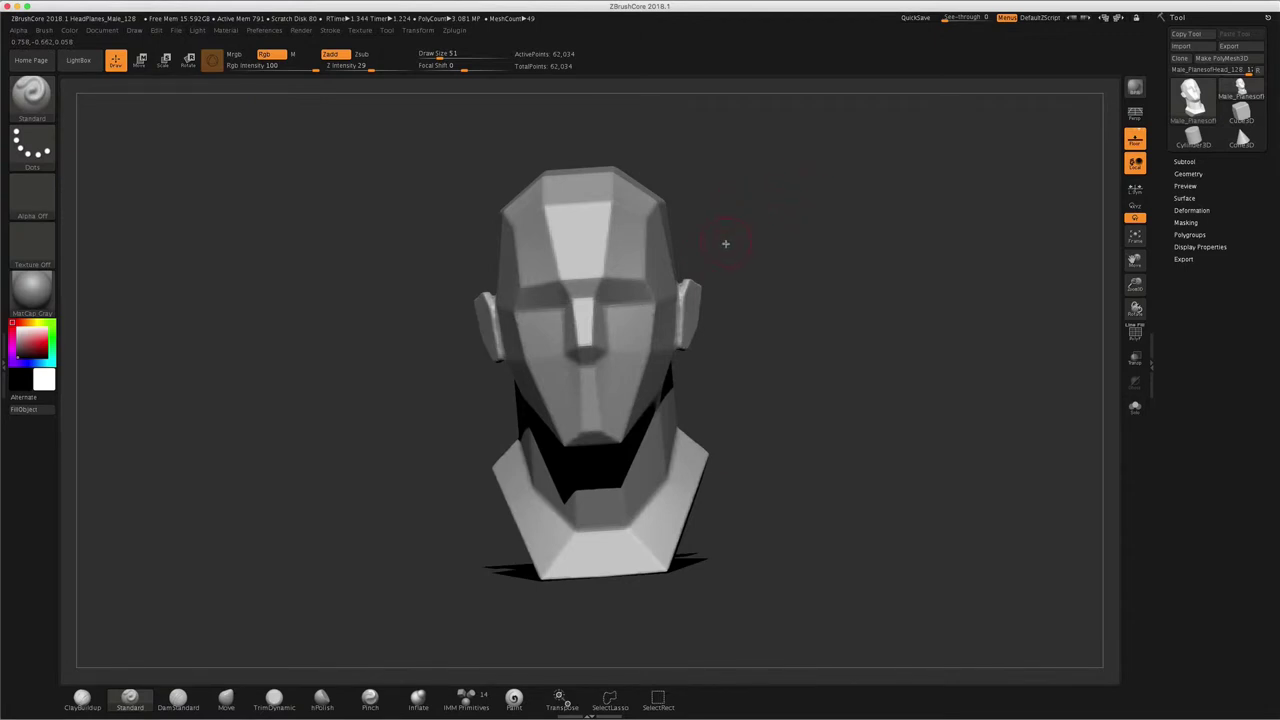
mouse_move(746, 226)
mouse_down()
mouse_move(769, 211)
mouse_move(761, 223)
mouse_move(720, 211)
mouse_move(770, 226)
mouse_up()
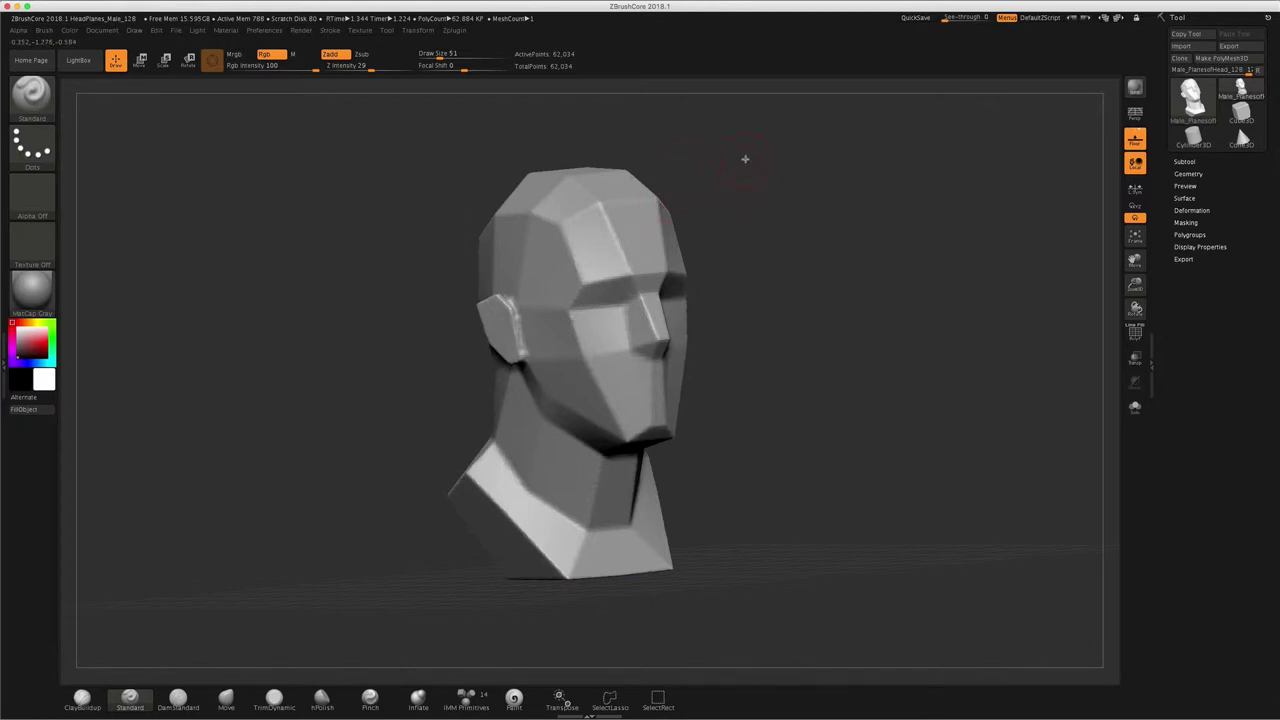
mouse_move(763, 184)
mouse_down()
mouse_move(729, 186)
mouse_move(757, 188)
mouse_up()
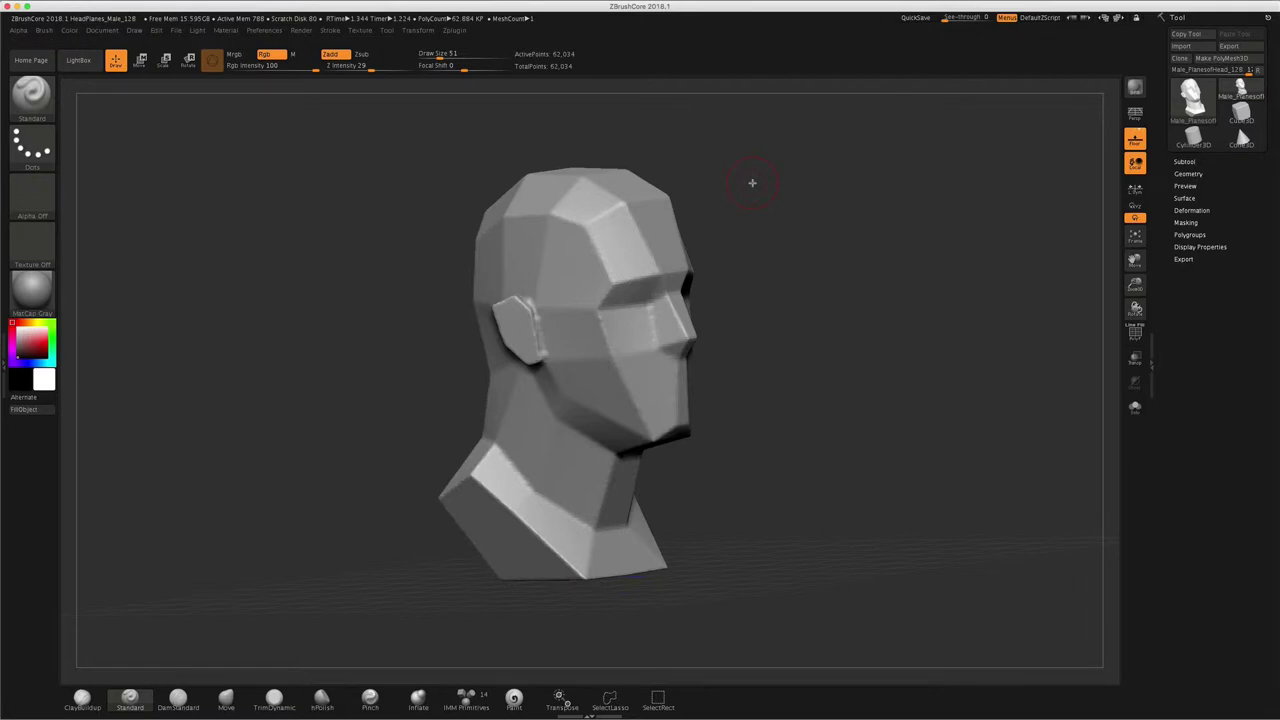
mouse_move(853, 191)
mouse_down()
mouse_move(794, 191)
mouse_move(834, 212)
mouse_move(860, 189)
mouse_move(931, 234)
mouse_up()
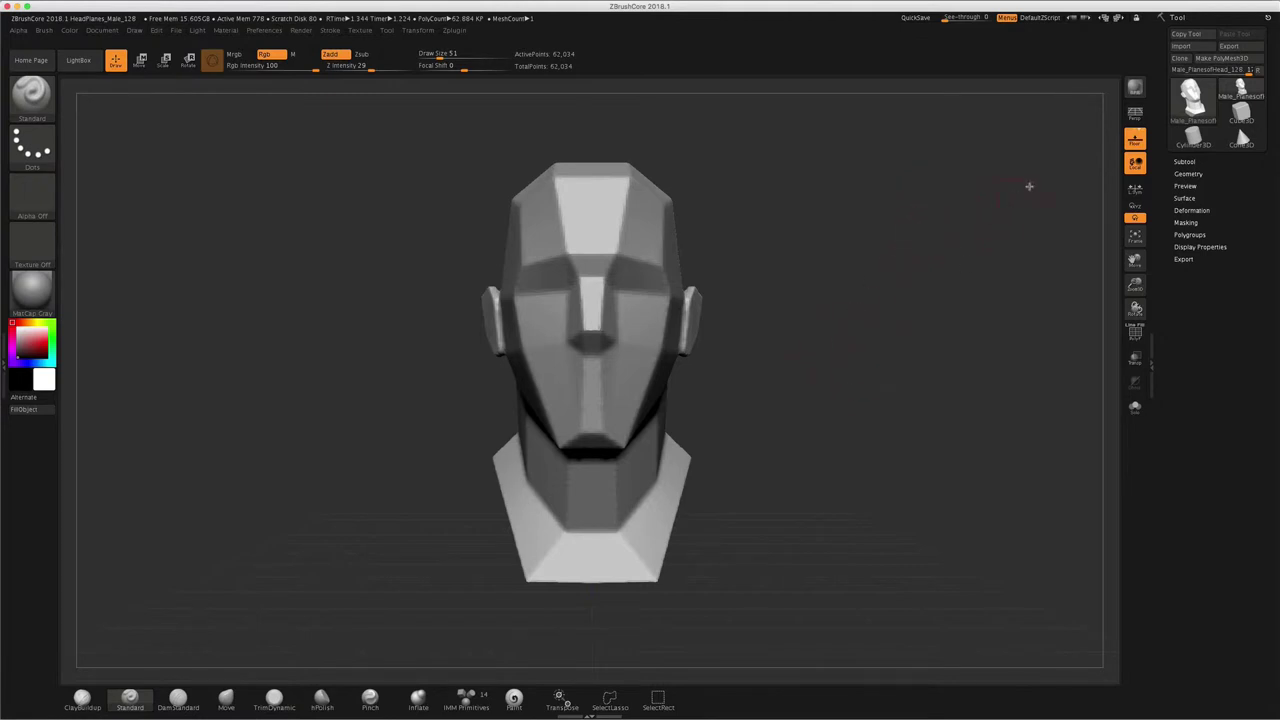
click(1135, 113)
click(1135, 113)
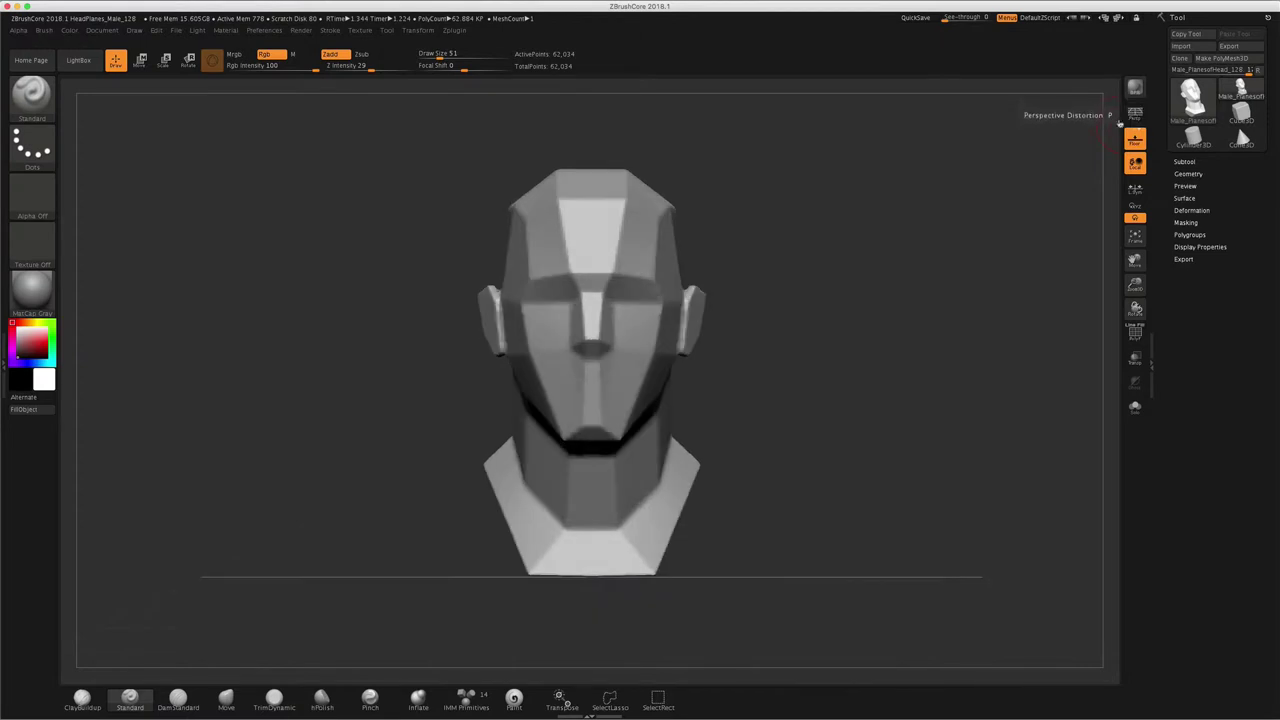
click(1136, 140)
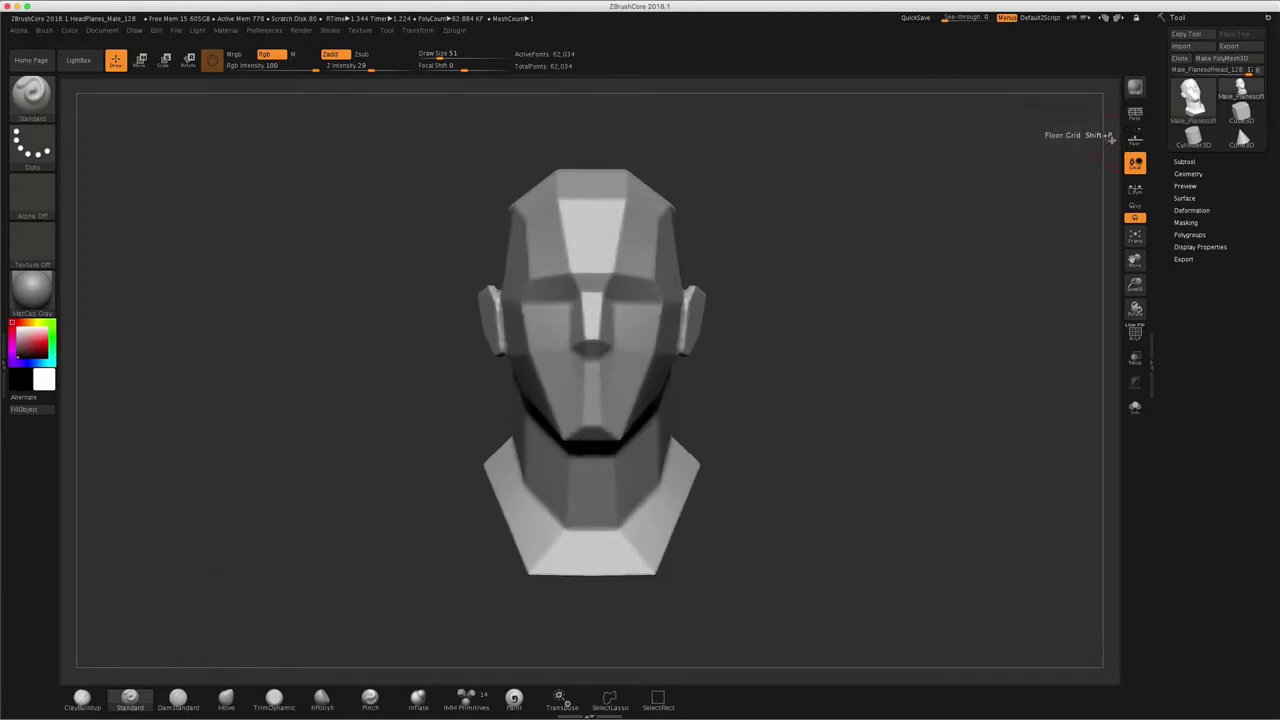
click(1136, 140)
mouse_move(977, 204)
mouse_down()
mouse_move(967, 220)
mouse_move(983, 229)
mouse_move(1074, 177)
mouse_up()
key(shift+p)
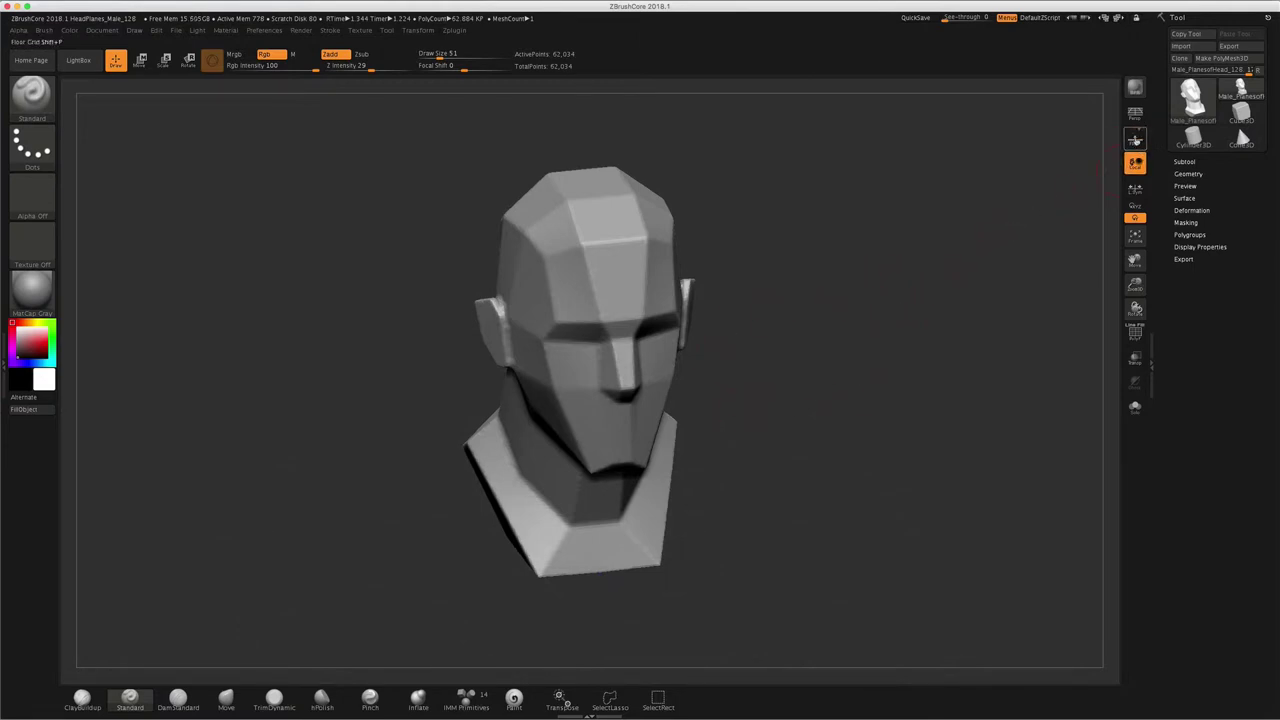
click(1136, 140)
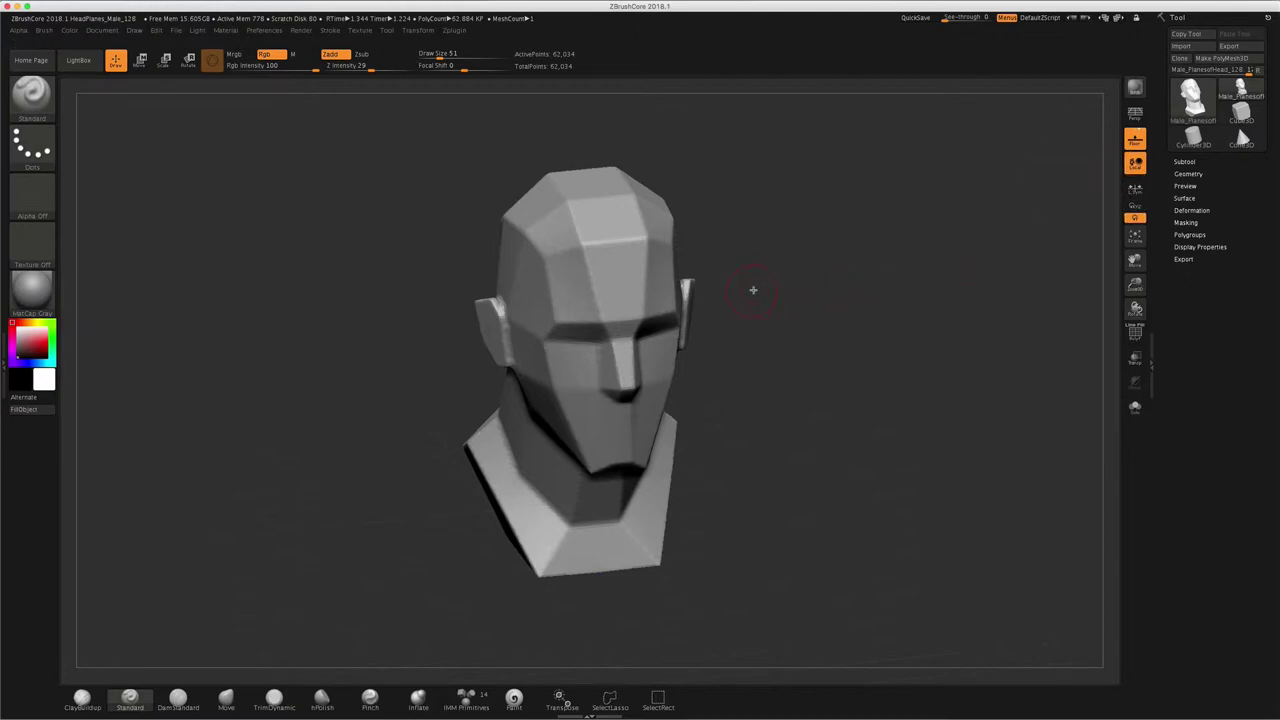
Step: Zoom in on the face, refit the head with Frame, orbit to front and pan it sideways
alt+drag(768, 293, 864, 400)
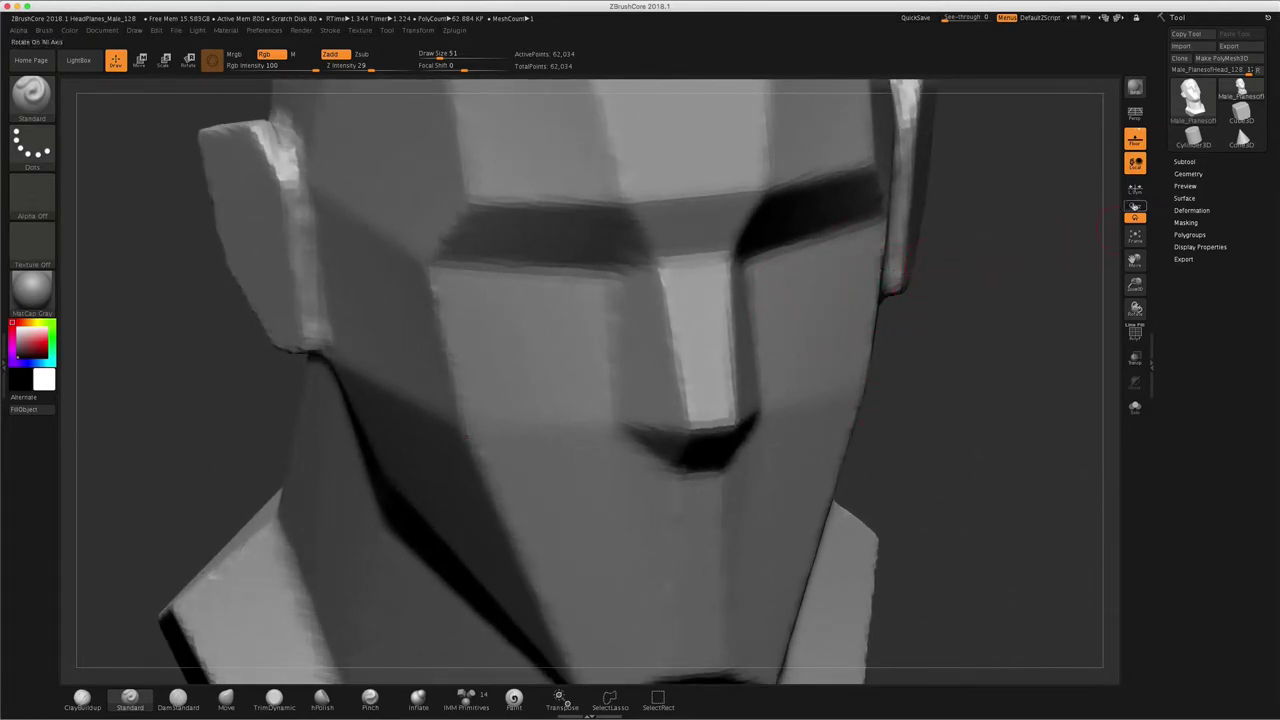
click(1135, 236)
mouse_move(954, 267)
mouse_down()
mouse_move(931, 303)
mouse_move(930, 287)
mouse_up()
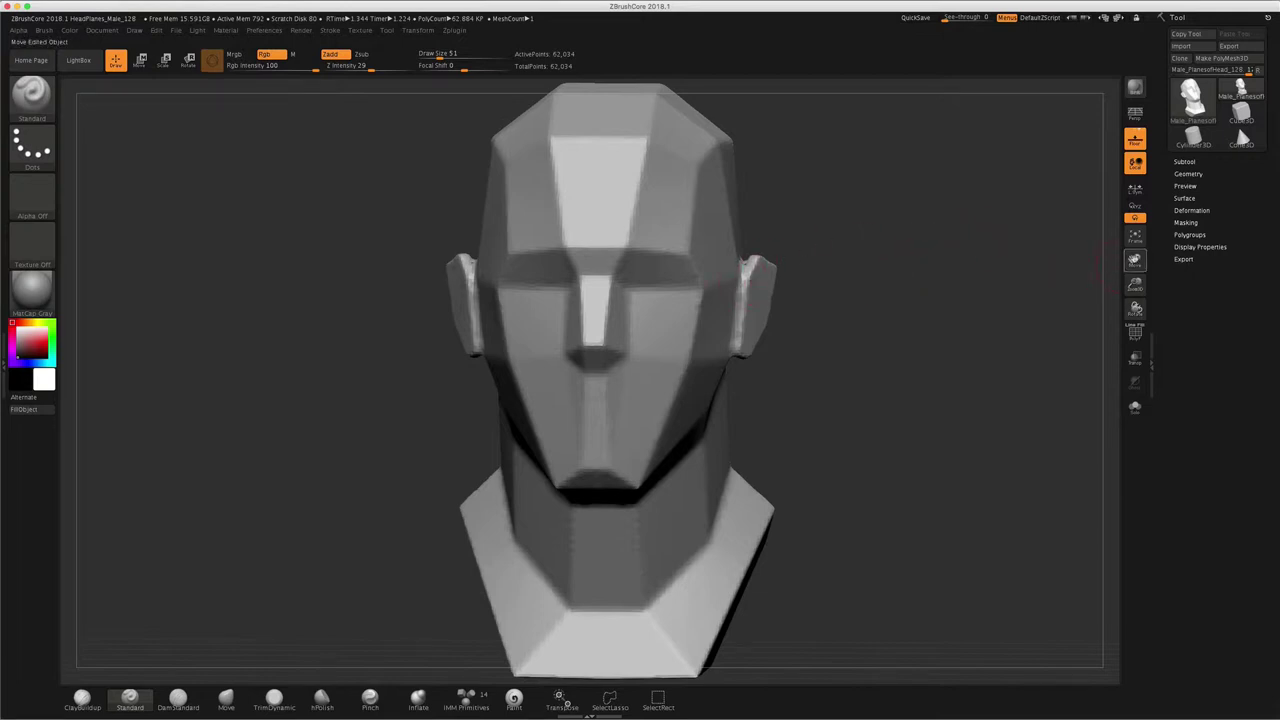
mouse_move(1134, 260)
mouse_down()
mouse_move(1000, 254)
mouse_move(1103, 243)
mouse_move(1069, 214)
mouse_move(974, 263)
mouse_move(1035, 283)
mouse_move(1054, 240)
mouse_move(1012, 277)
mouse_up()
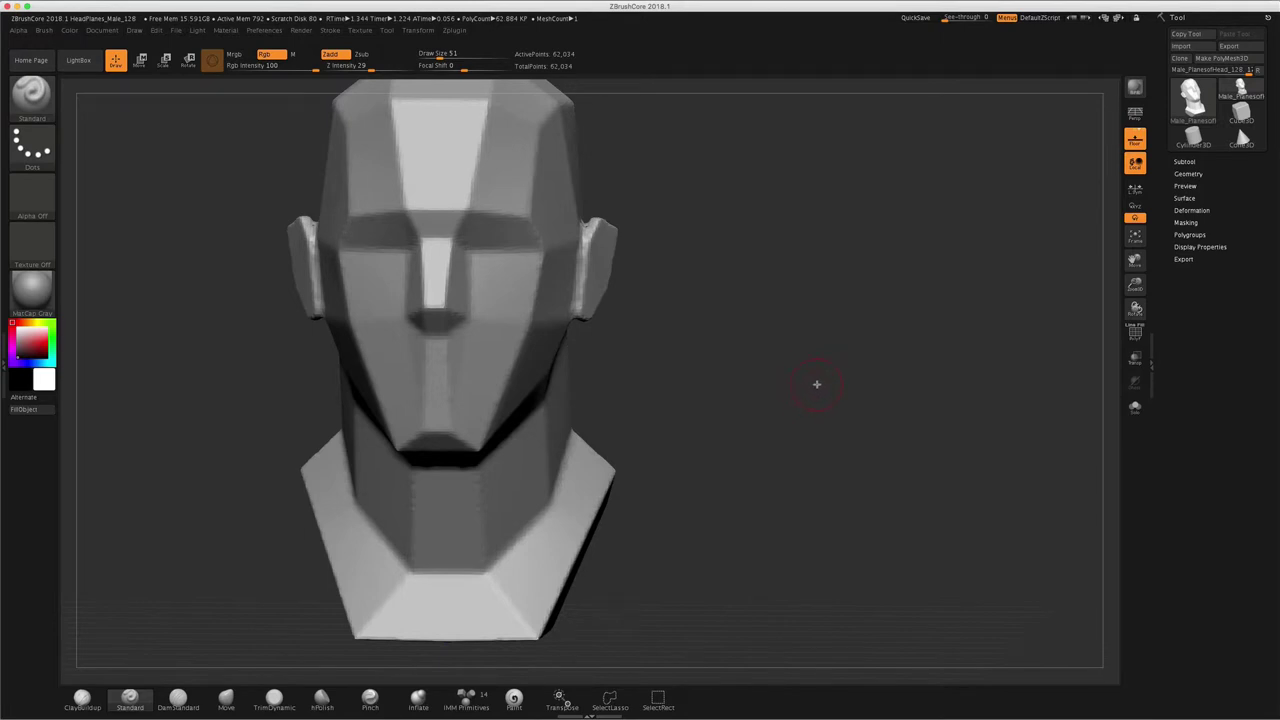
mouse_move(829, 386)
alt+mouse_down()
mouse_move(703, 406)
mouse_move(746, 423)
mouse_move(1010, 425)
mouse_move(900, 429)
mouse_move(857, 400)
mouse_move(925, 403)
alt+mouse_up()
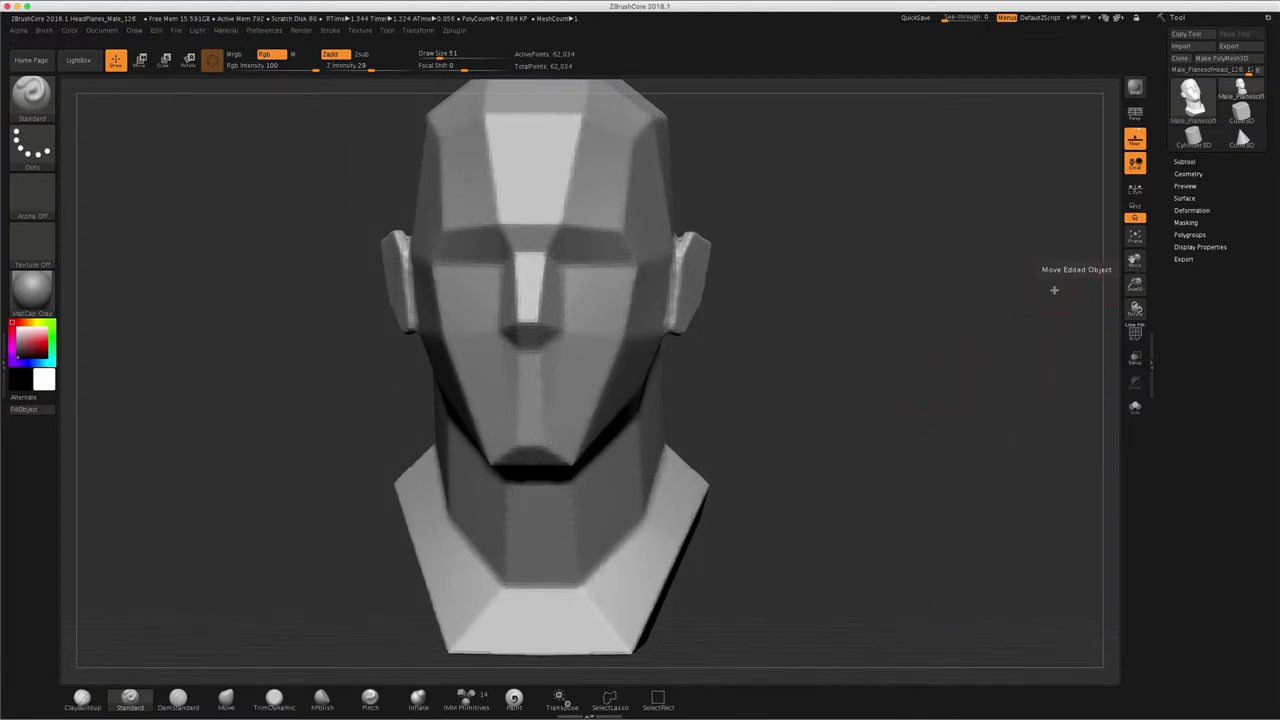
Step: Orbit through profile and both three-quarter views, refit, then zoom close on the face
mouse_move(1054, 290)
mouse_down()
mouse_move(1000, 311)
mouse_move(1043, 321)
mouse_up()
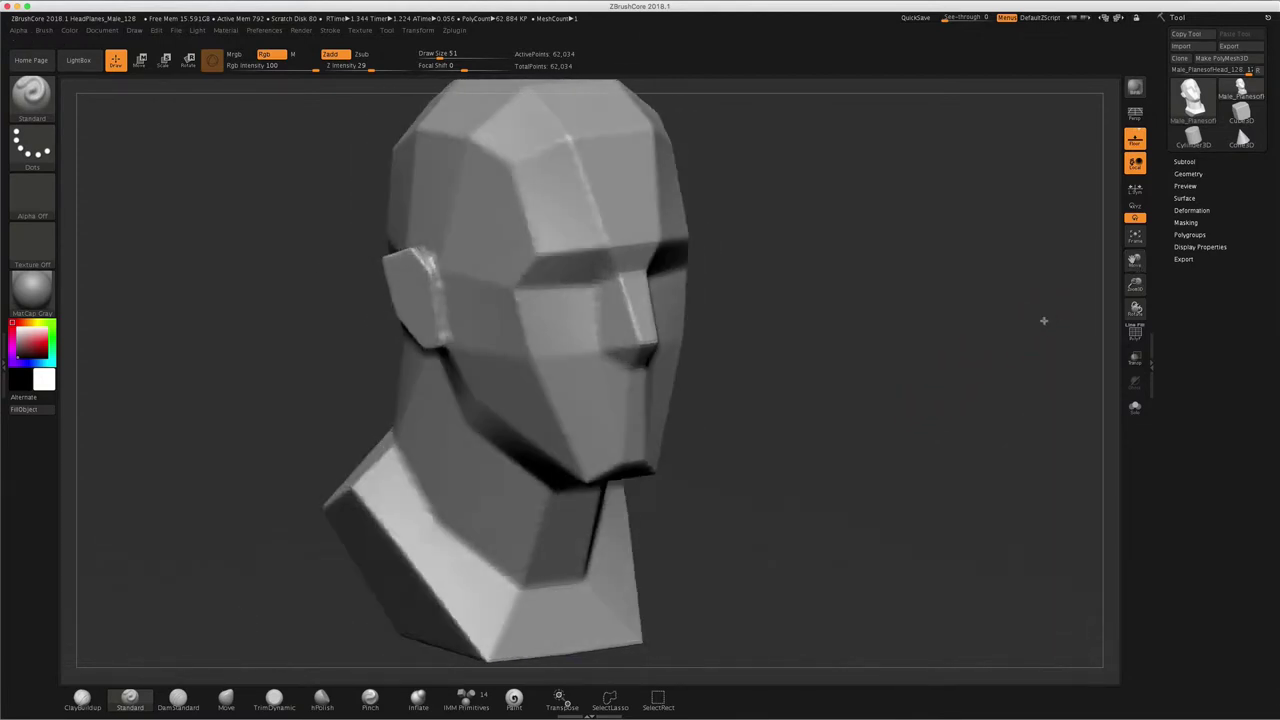
mouse_move(894, 366)
mouse_down()
mouse_move(900, 320)
mouse_move(858, 366)
mouse_move(894, 351)
mouse_up()
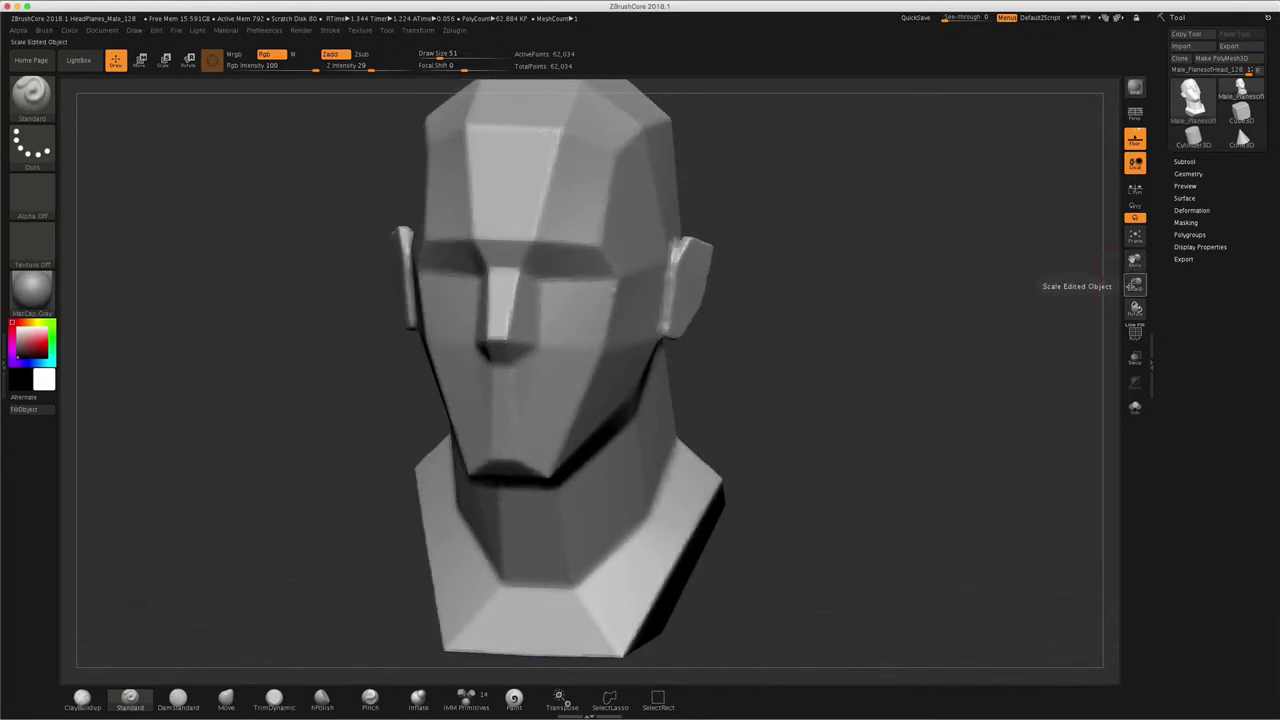
drag(1135, 285, 1135, 230)
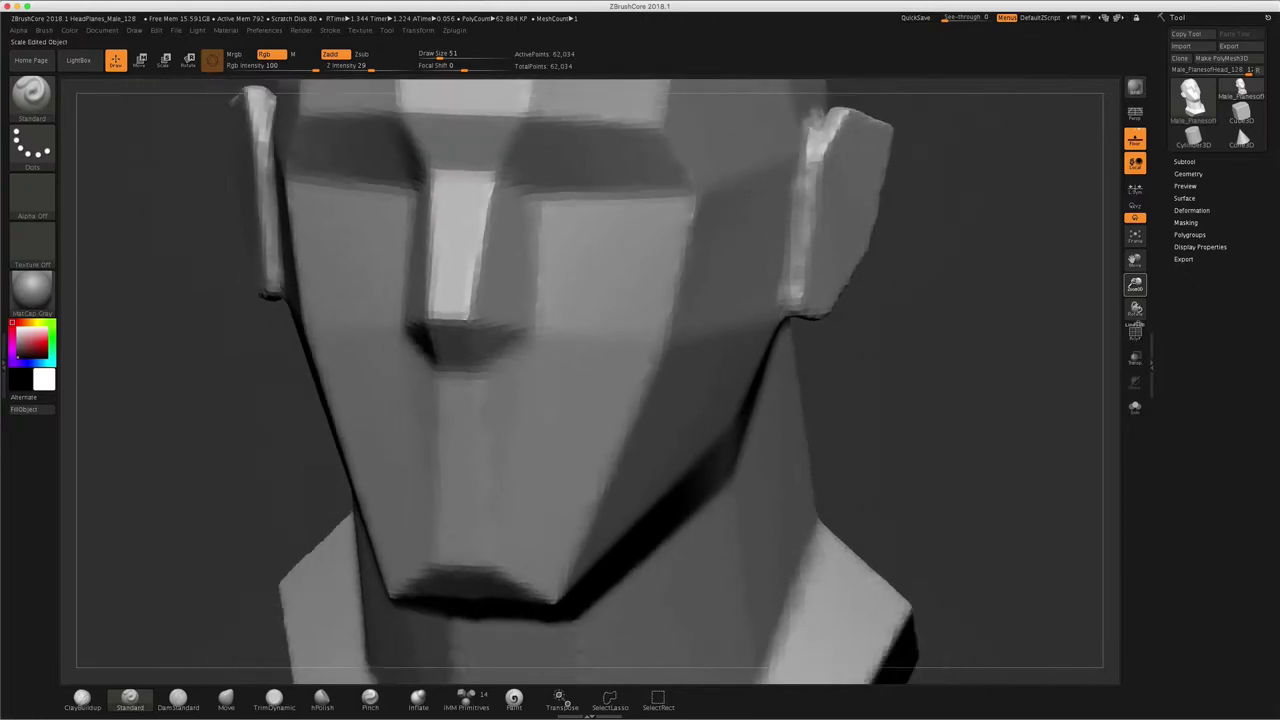
click(1137, 240)
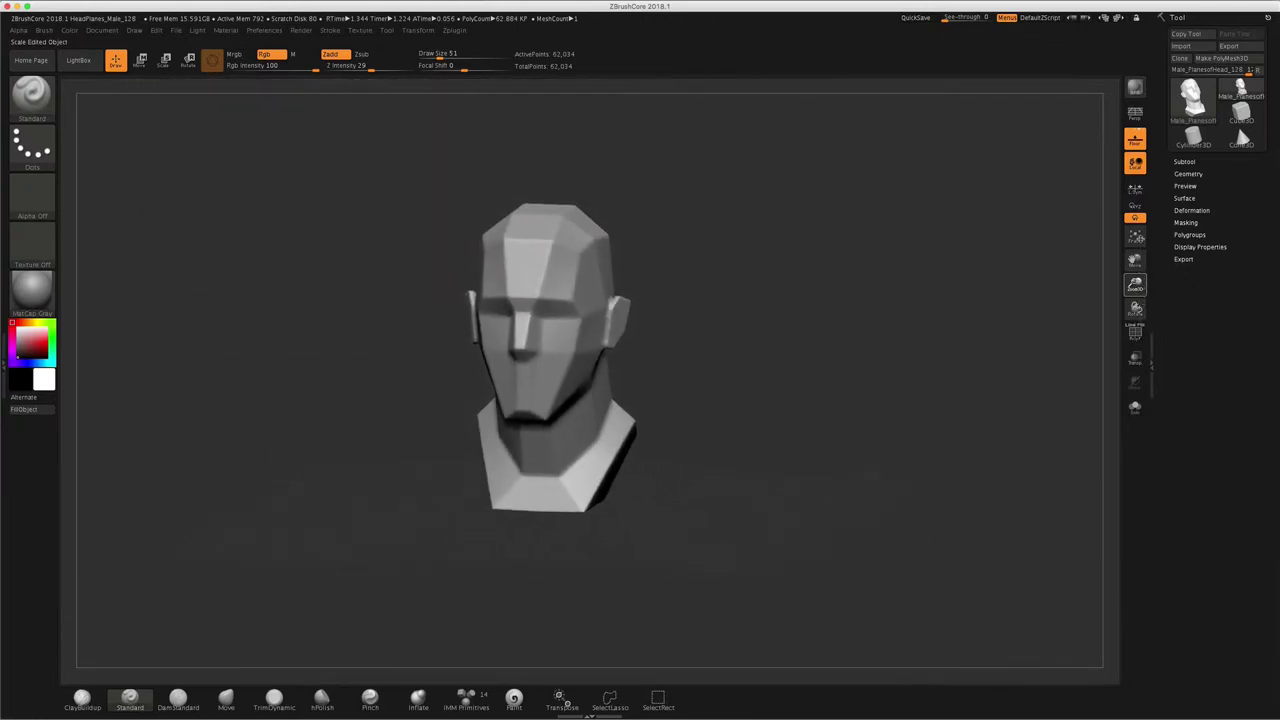
drag(960, 300, 835, 332)
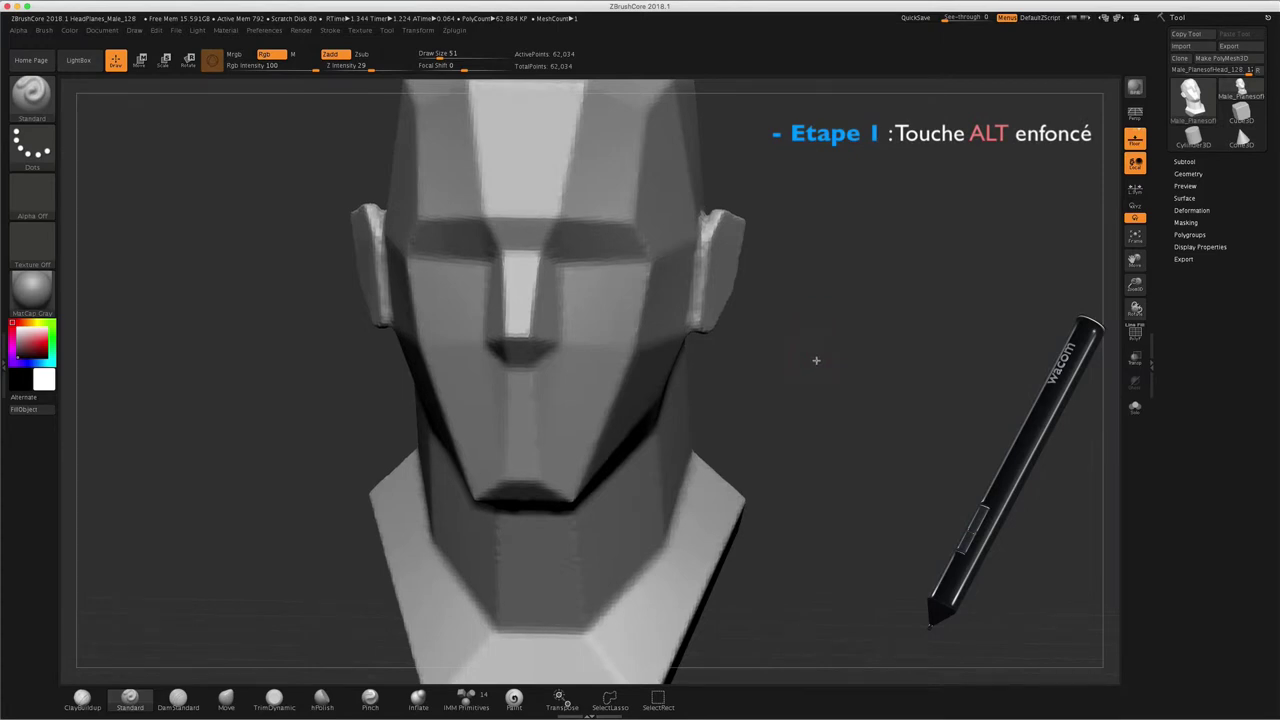
Step: Zoom on the bust, orbit to rear three-quarter and top views, then snap to straight front
mouse_move(816, 360)
alt+mouse_down()
mouse_move(826, 329)
mouse_move(855, 461)
mouse_move(814, 329)
mouse_move(829, 409)
mouse_move(803, 333)
mouse_move(814, 394)
mouse_move(800, 360)
alt+mouse_up()
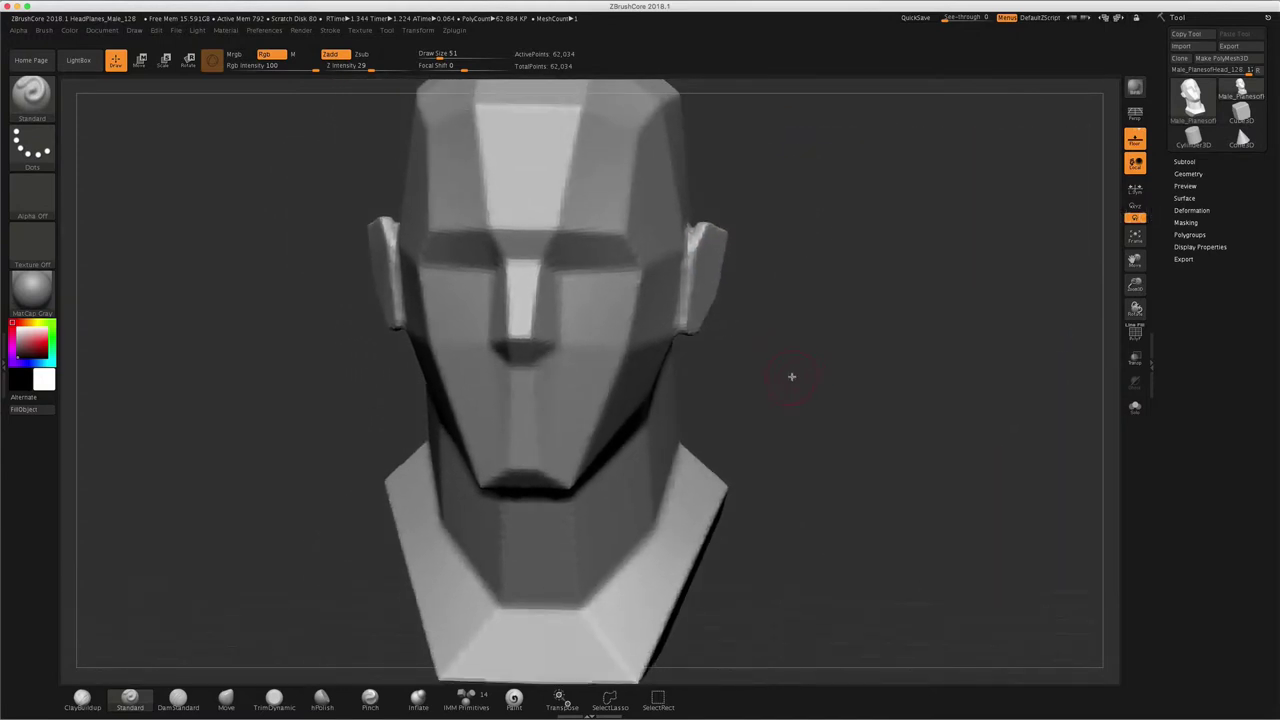
mouse_move(803, 372)
alt+mouse_down()
mouse_move(843, 449)
mouse_move(822, 311)
mouse_move(823, 334)
alt+mouse_up()
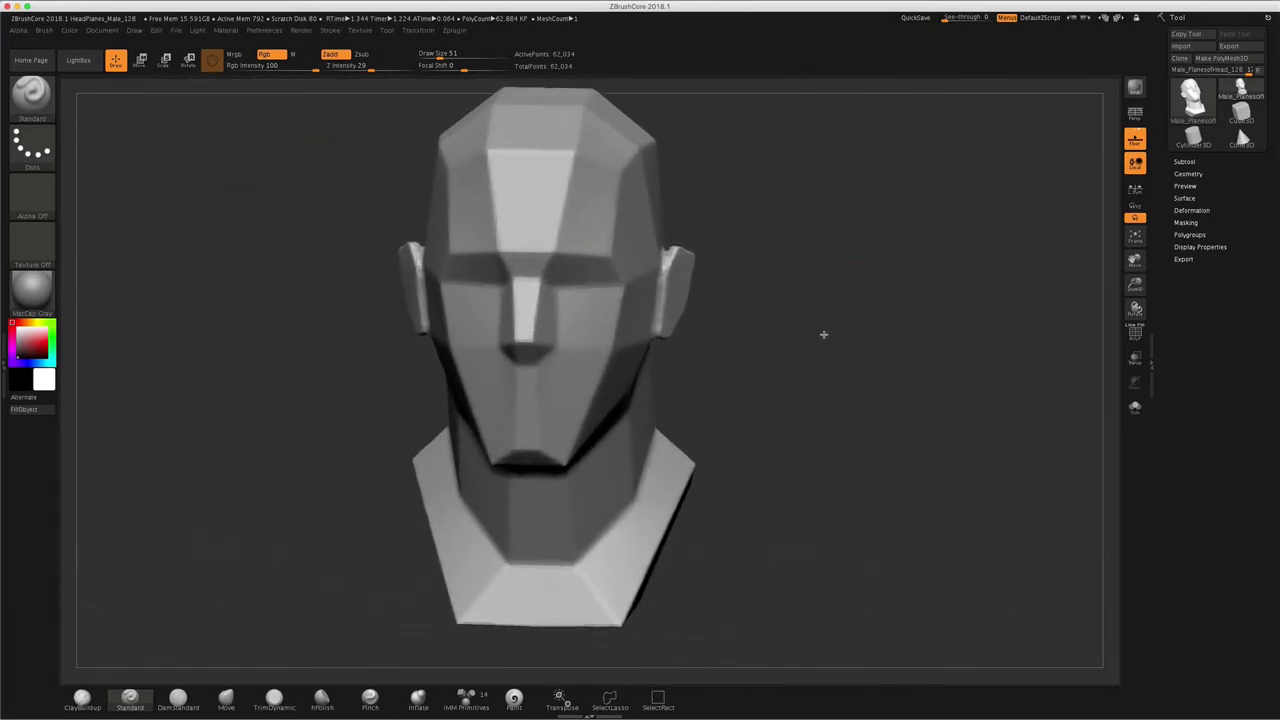
mouse_move(857, 287)
mouse_down()
mouse_move(734, 272)
mouse_move(860, 274)
mouse_move(834, 294)
mouse_up()
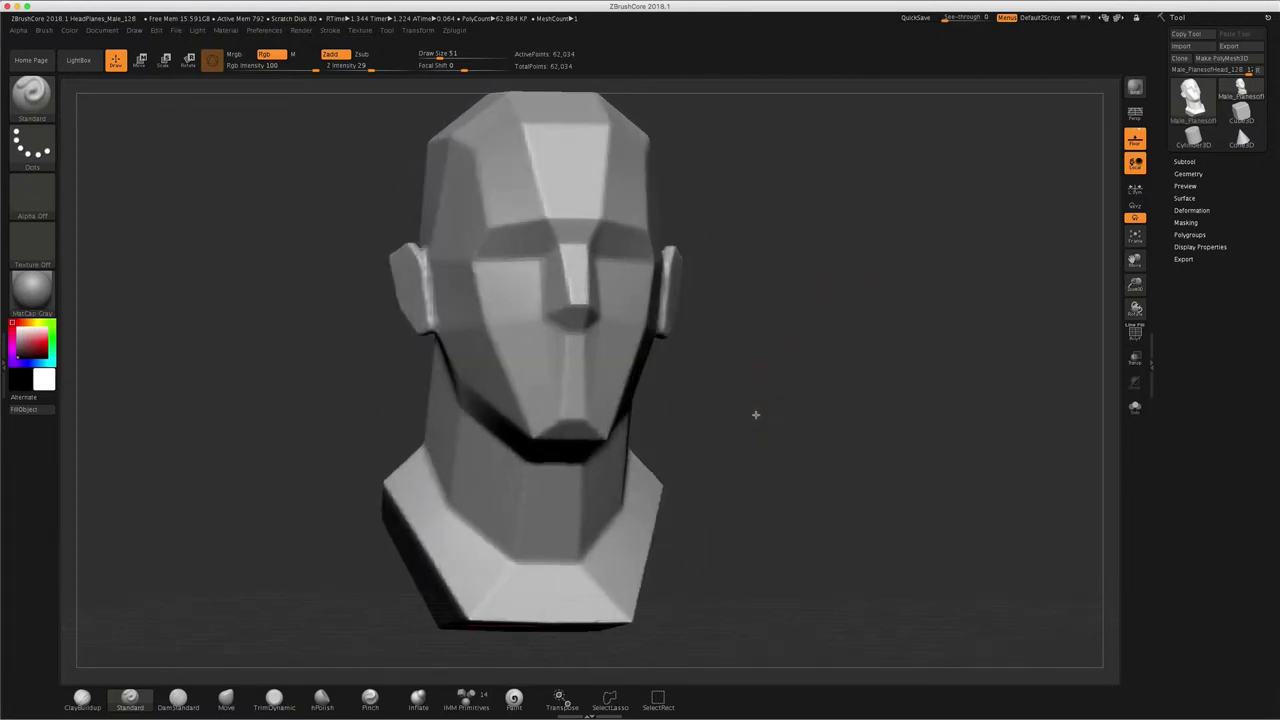
mouse_move(754, 417)
mouse_down()
mouse_move(751, 229)
mouse_move(749, 374)
mouse_move(734, 398)
mouse_move(754, 414)
mouse_move(797, 371)
mouse_move(994, 366)
mouse_move(686, 366)
mouse_move(806, 363)
mouse_move(791, 356)
mouse_up()
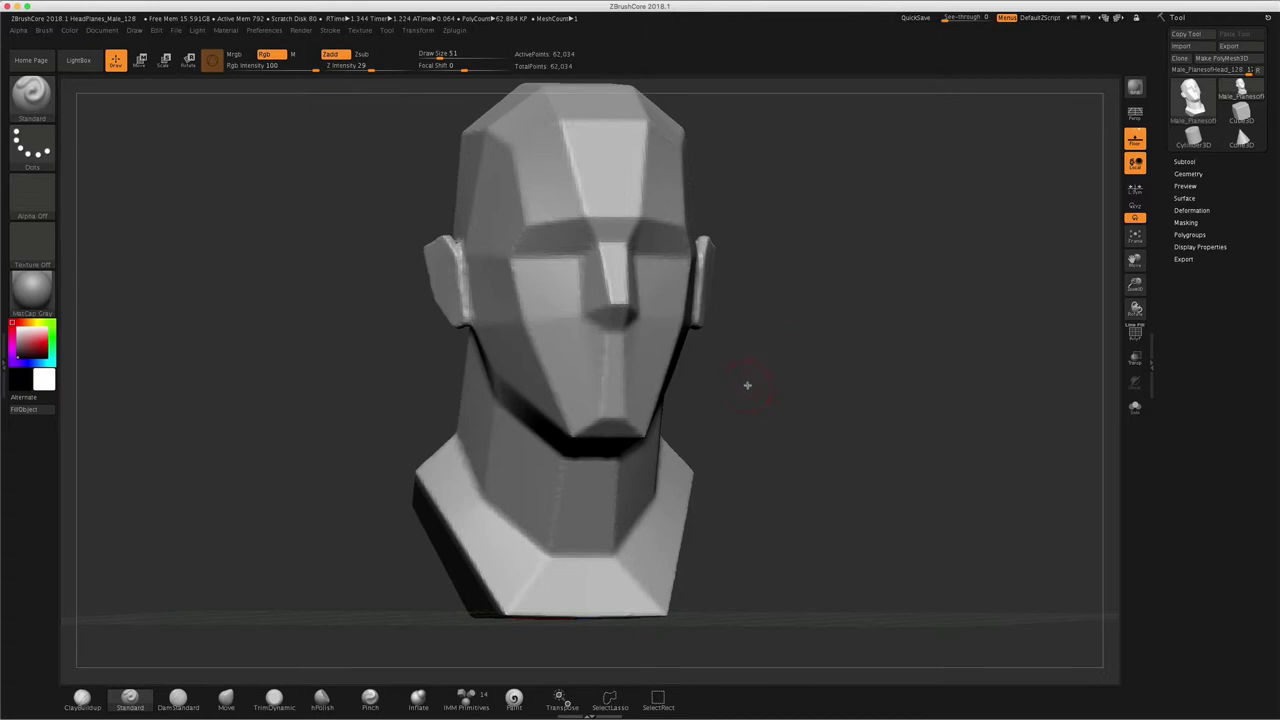
shift+drag(816, 374, 806, 377)
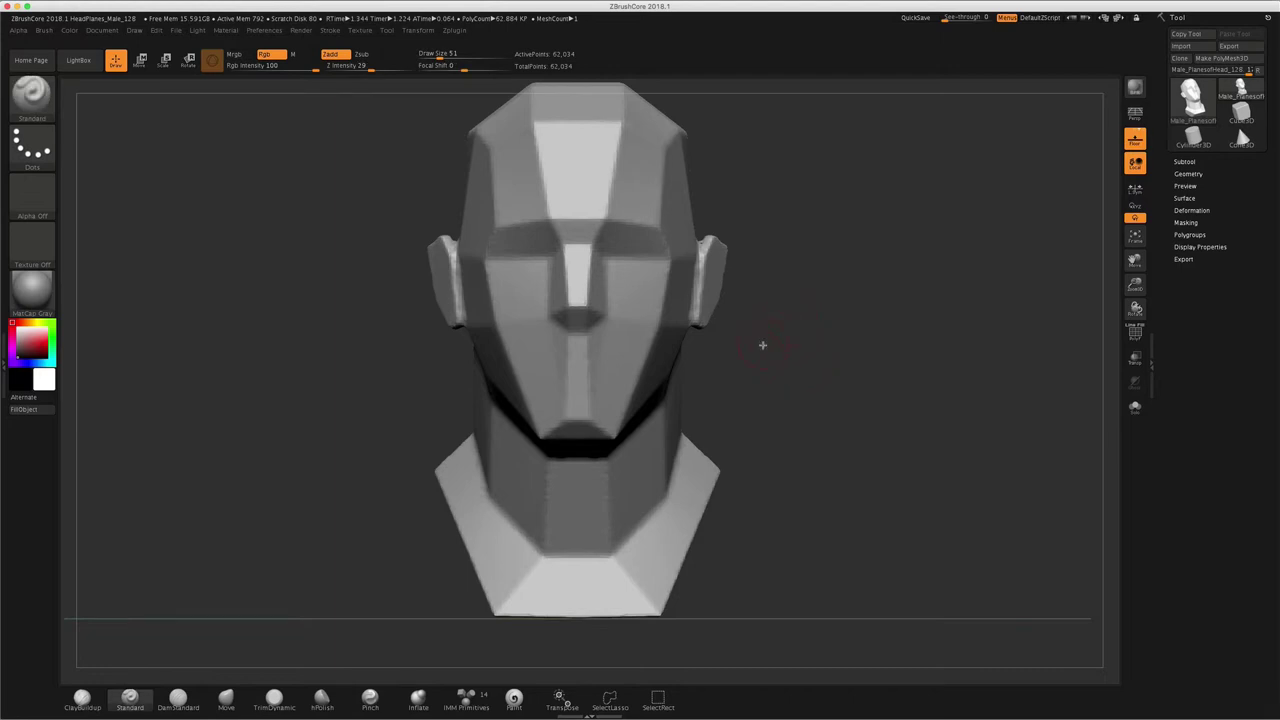
drag(763, 377, 802, 369)
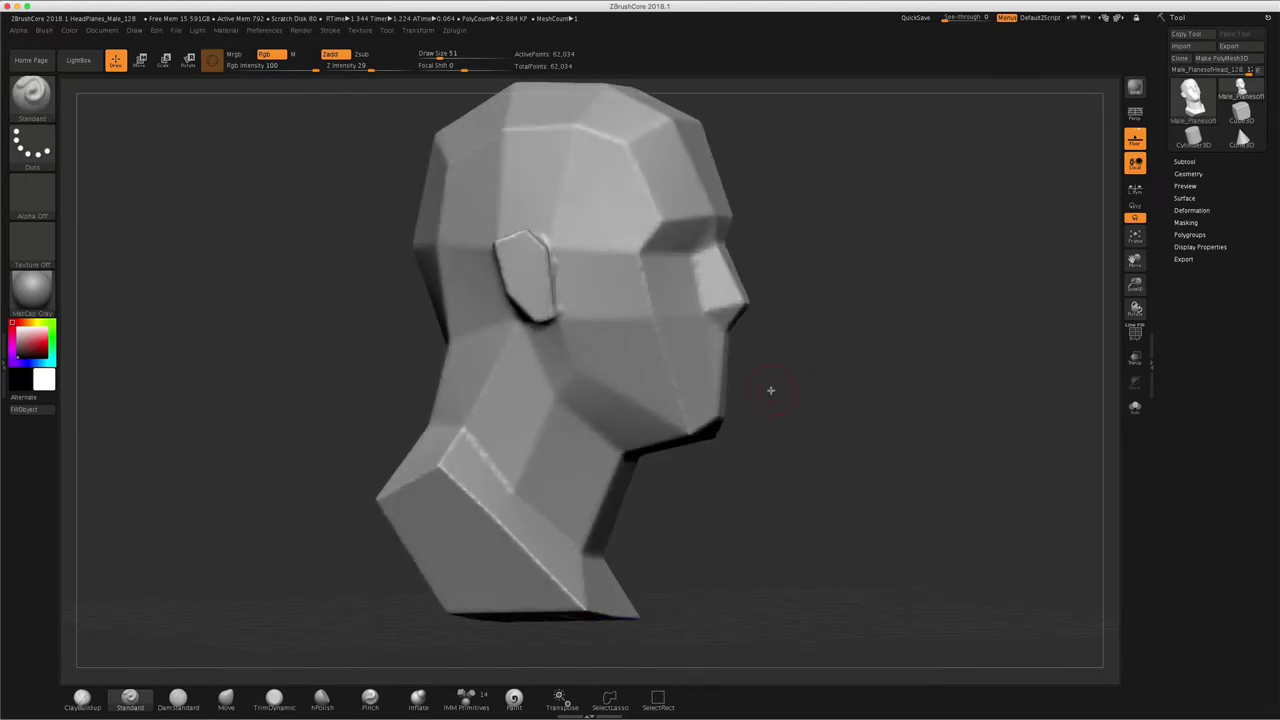
shift+drag(786, 443, 807, 441)
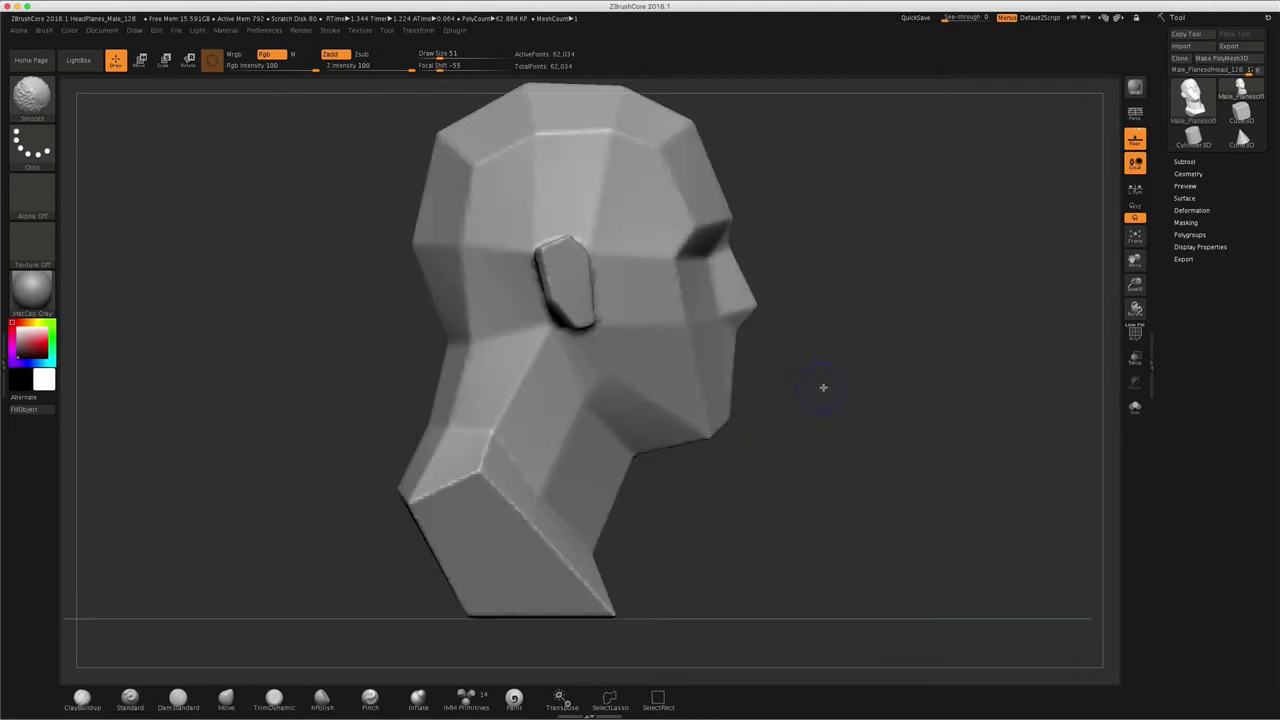
mouse_move(823, 387)
mouse_down()
mouse_move(851, 383)
mouse_move(812, 385)
mouse_up()
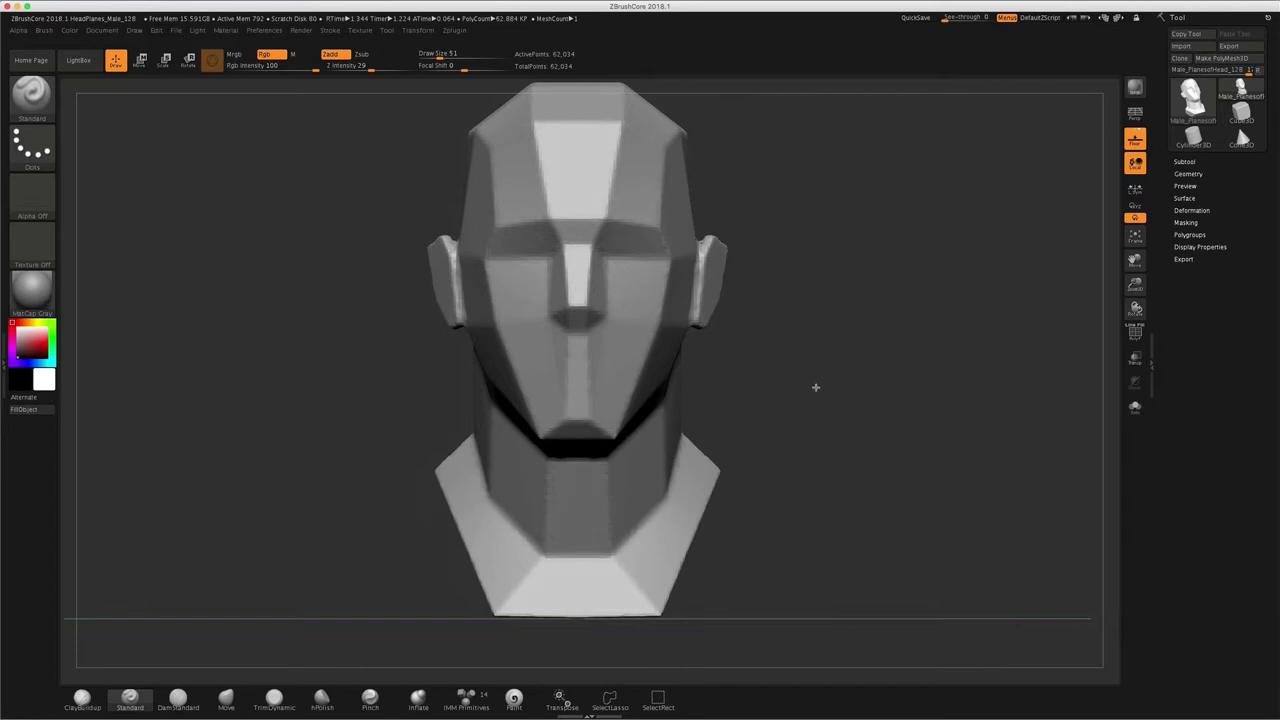
drag(815, 387, 773, 403)
mouse_move(785, 457)
mouse_down()
mouse_move(777, 363)
mouse_move(742, 301)
mouse_up()
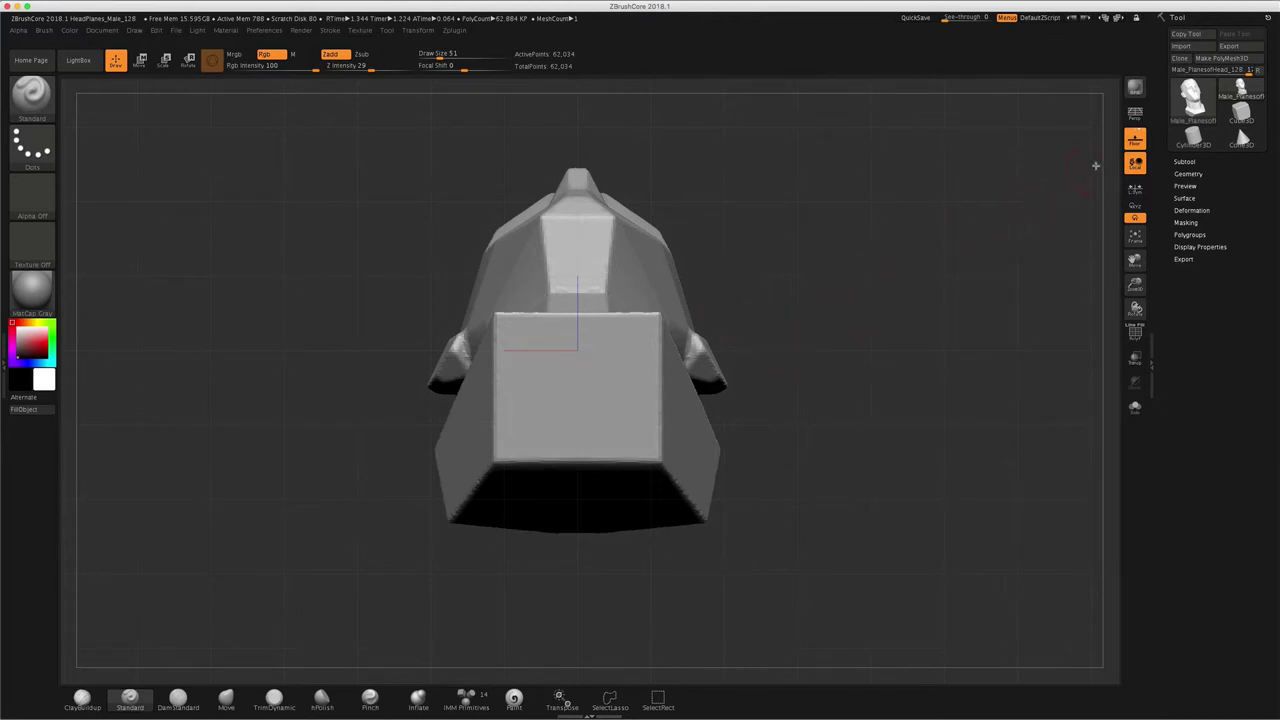
mouse_move(801, 297)
mouse_down()
mouse_move(817, 291)
mouse_move(813, 322)
mouse_up()
mouse_move(914, 372)
mouse_down()
mouse_move(869, 371)
mouse_move(793, 282)
mouse_up()
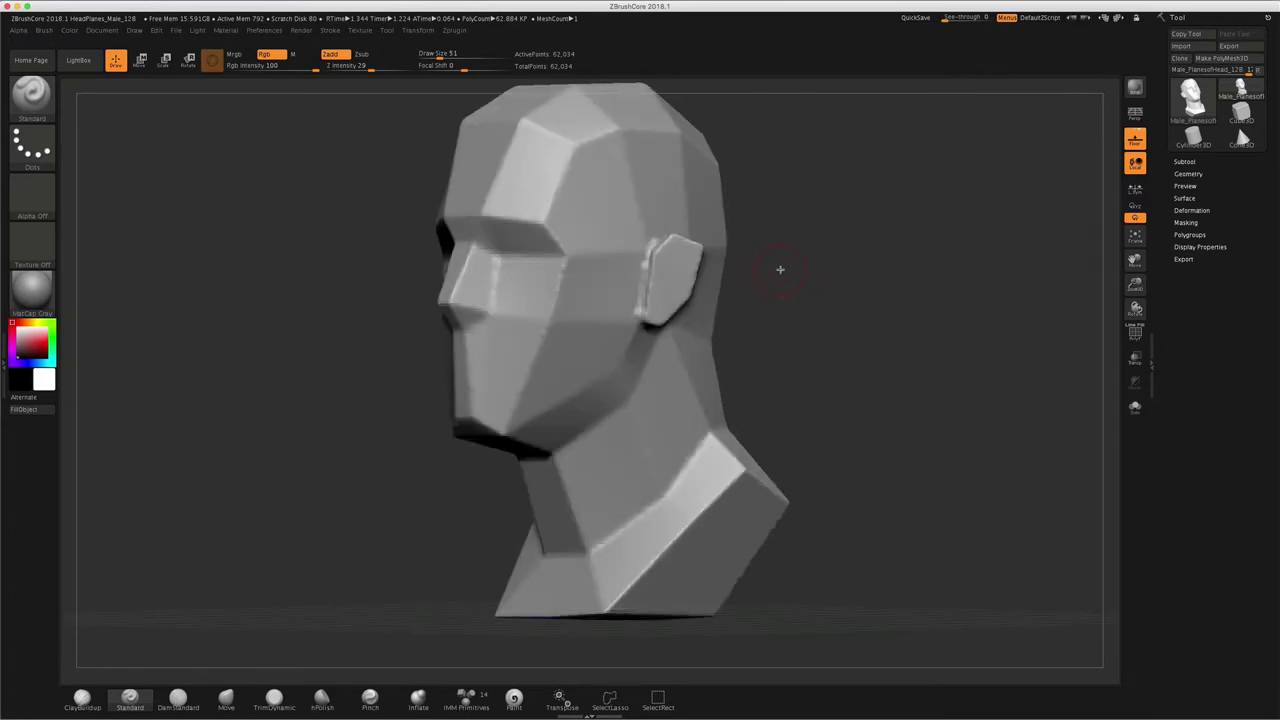
mouse_move(773, 264)
mouse_down()
mouse_move(789, 280)
mouse_move(837, 274)
mouse_move(778, 271)
mouse_up()
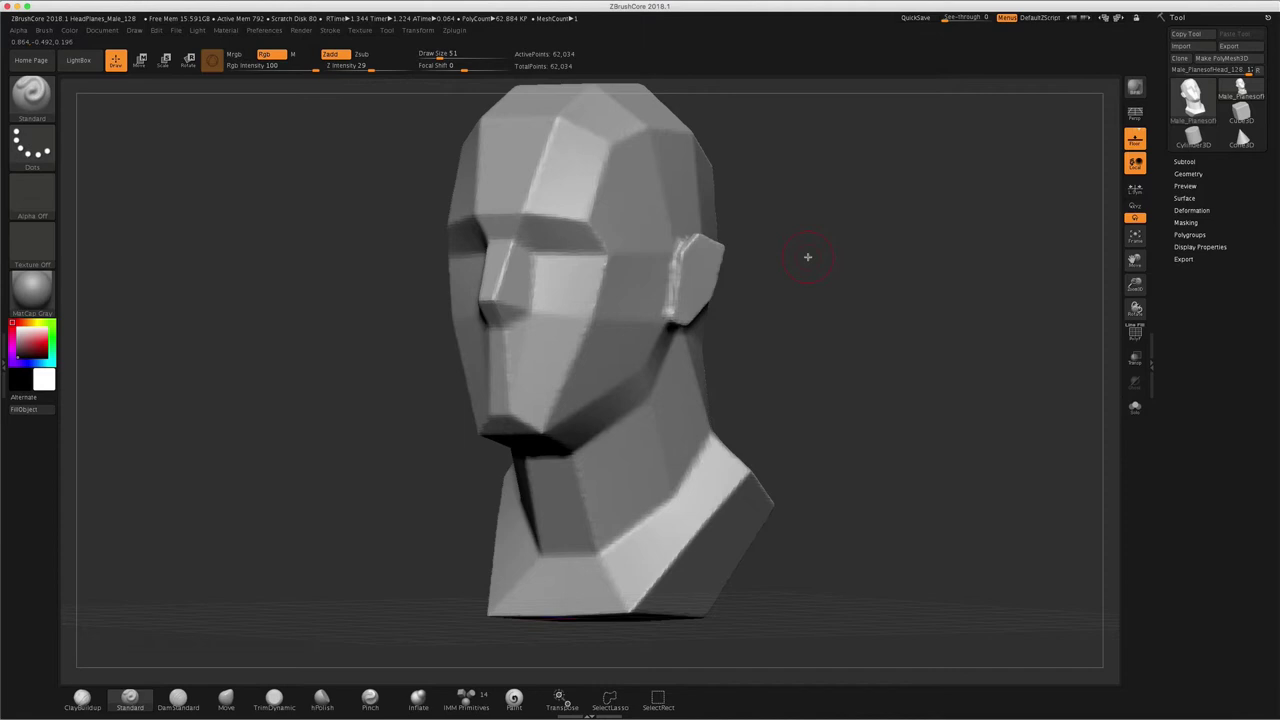
mouse_move(778, 294)
mouse_down()
mouse_move(726, 289)
mouse_move(826, 303)
mouse_up()
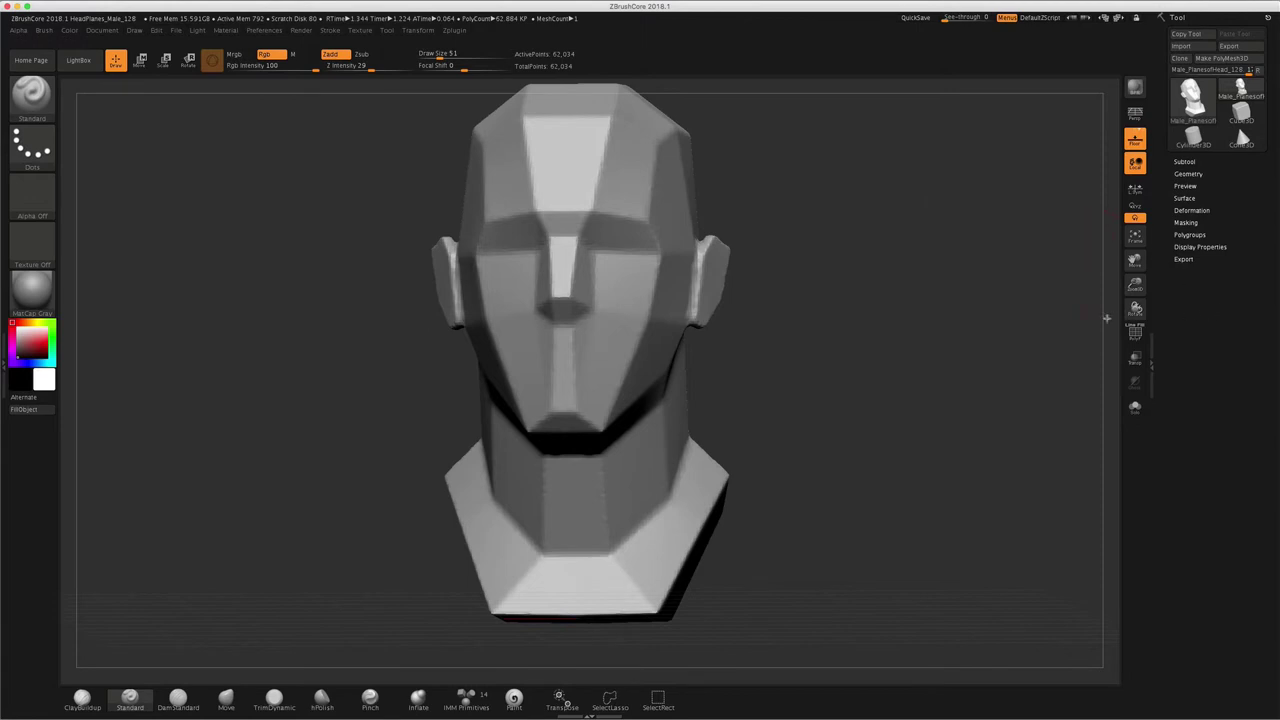
click(1134, 334)
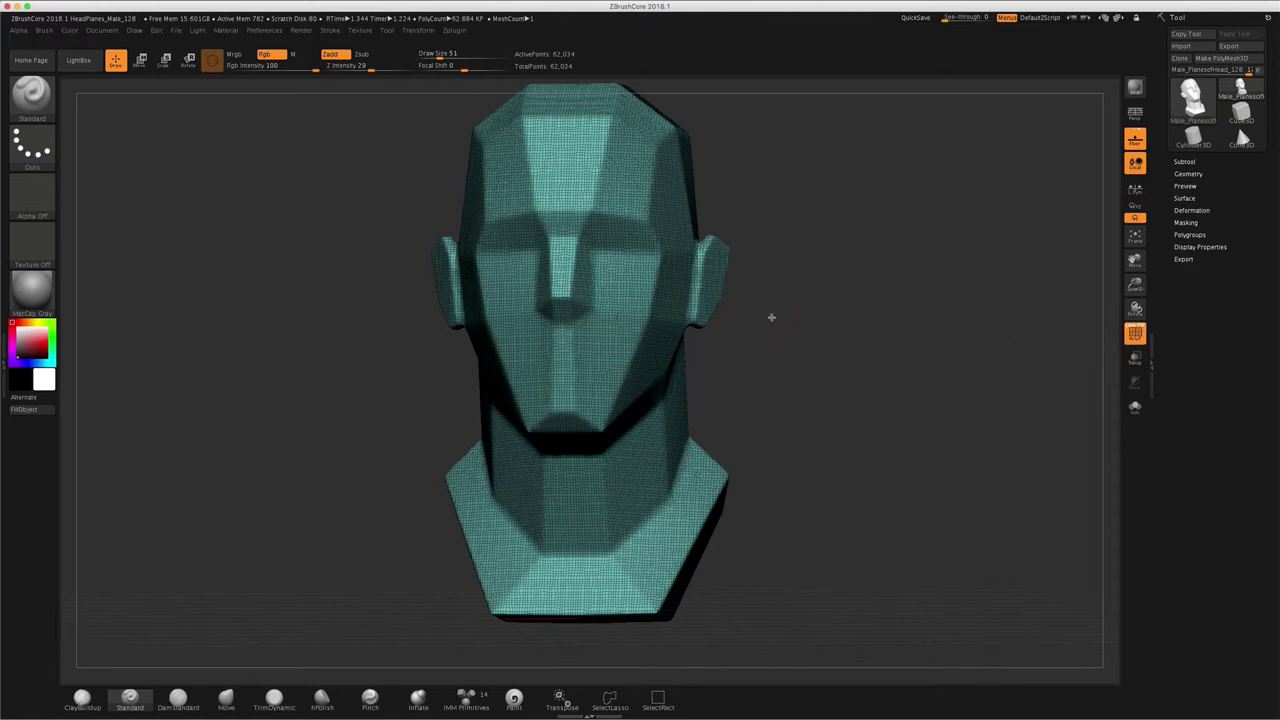
mouse_move(809, 319)
mouse_down()
mouse_move(851, 323)
mouse_move(894, 306)
mouse_move(806, 306)
mouse_move(831, 317)
mouse_move(812, 318)
mouse_up()
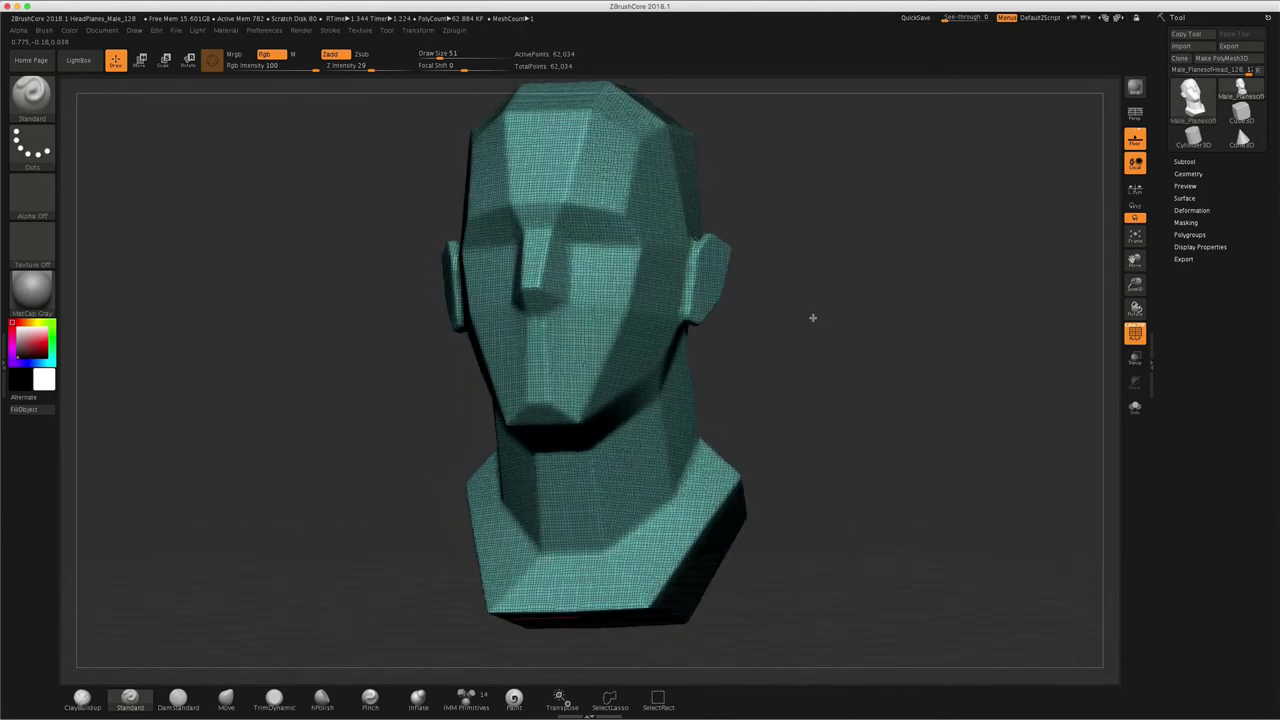
click(1134, 334)
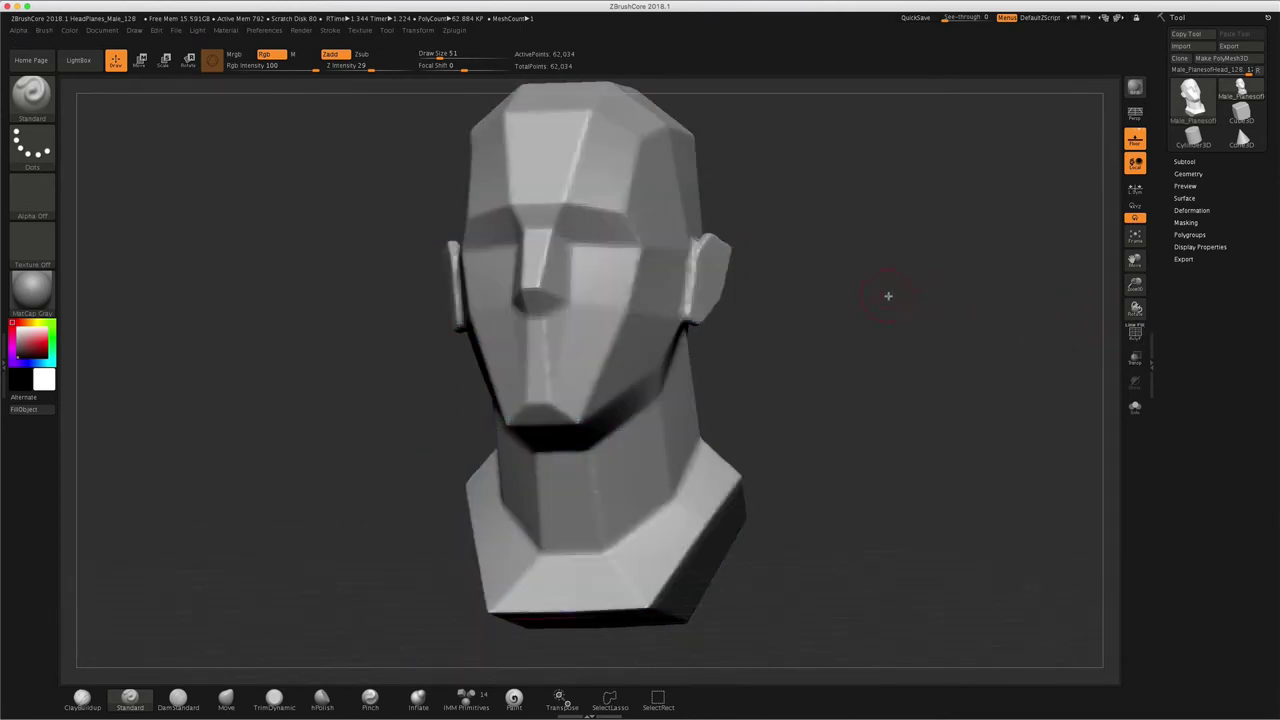
Step: Orbit close around the nose and cheeks, then frame the whole head with F facing front
mouse_move(888, 296)
mouse_down()
mouse_move(851, 306)
mouse_move(903, 306)
mouse_move(829, 297)
mouse_move(863, 283)
mouse_move(779, 307)
mouse_move(726, 263)
mouse_move(806, 266)
mouse_move(894, 243)
mouse_move(866, 280)
mouse_move(727, 288)
mouse_move(869, 263)
mouse_move(844, 264)
mouse_move(829, 354)
mouse_move(866, 434)
mouse_move(846, 391)
mouse_move(851, 411)
mouse_up()
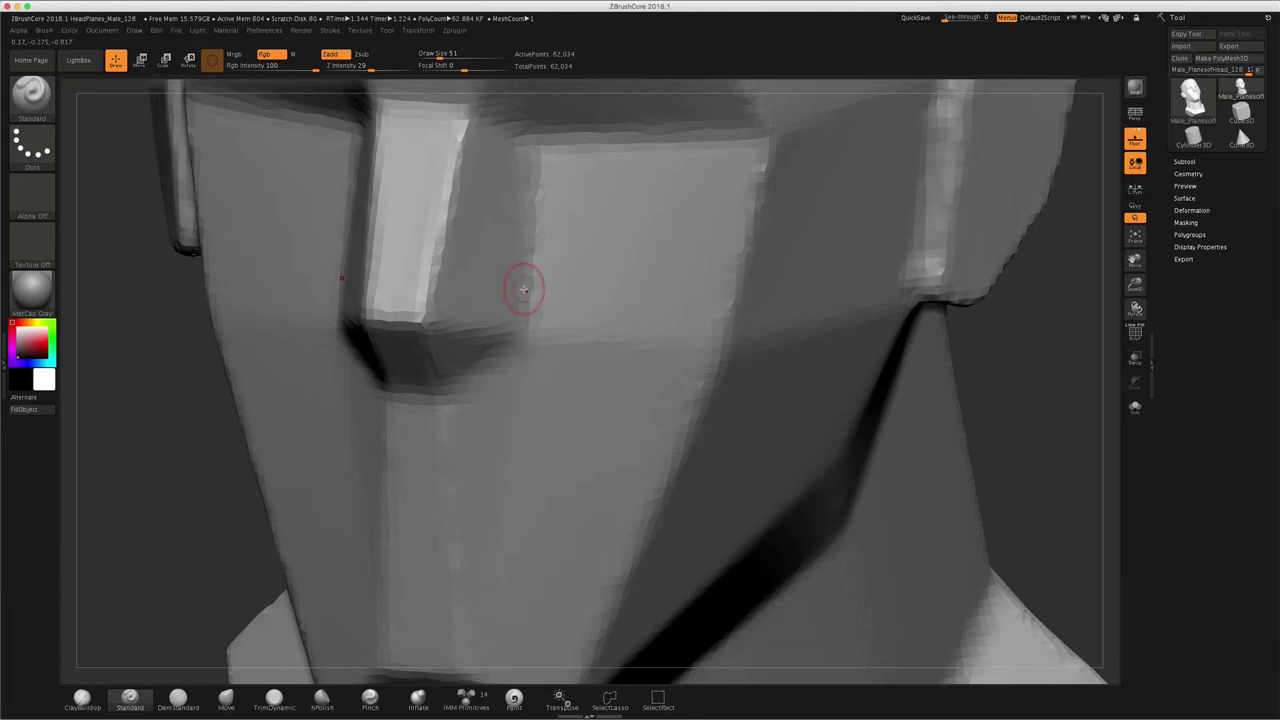
mouse_move(523, 289)
mouse_down()
mouse_move(517, 323)
mouse_move(579, 292)
mouse_move(563, 317)
mouse_move(602, 358)
mouse_move(640, 365)
mouse_up()
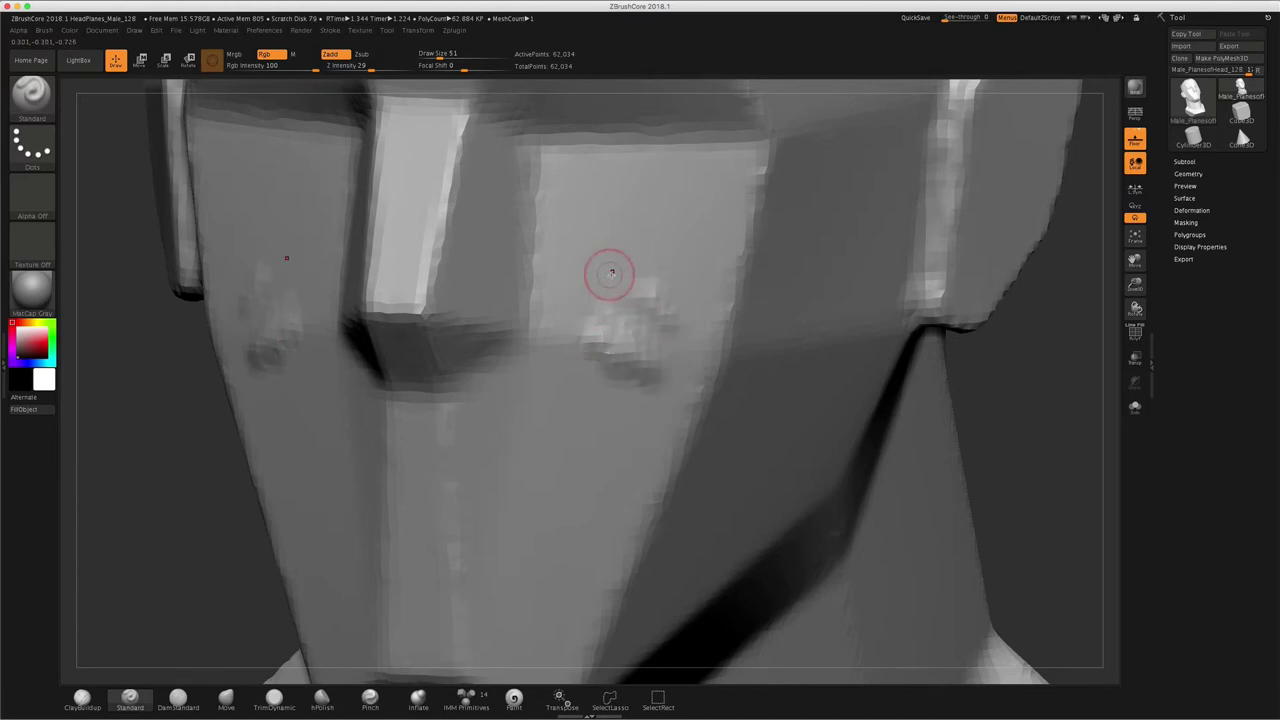
mouse_move(611, 272)
right_down()
mouse_move(567, 257)
mouse_move(656, 233)
mouse_move(694, 277)
right_up()
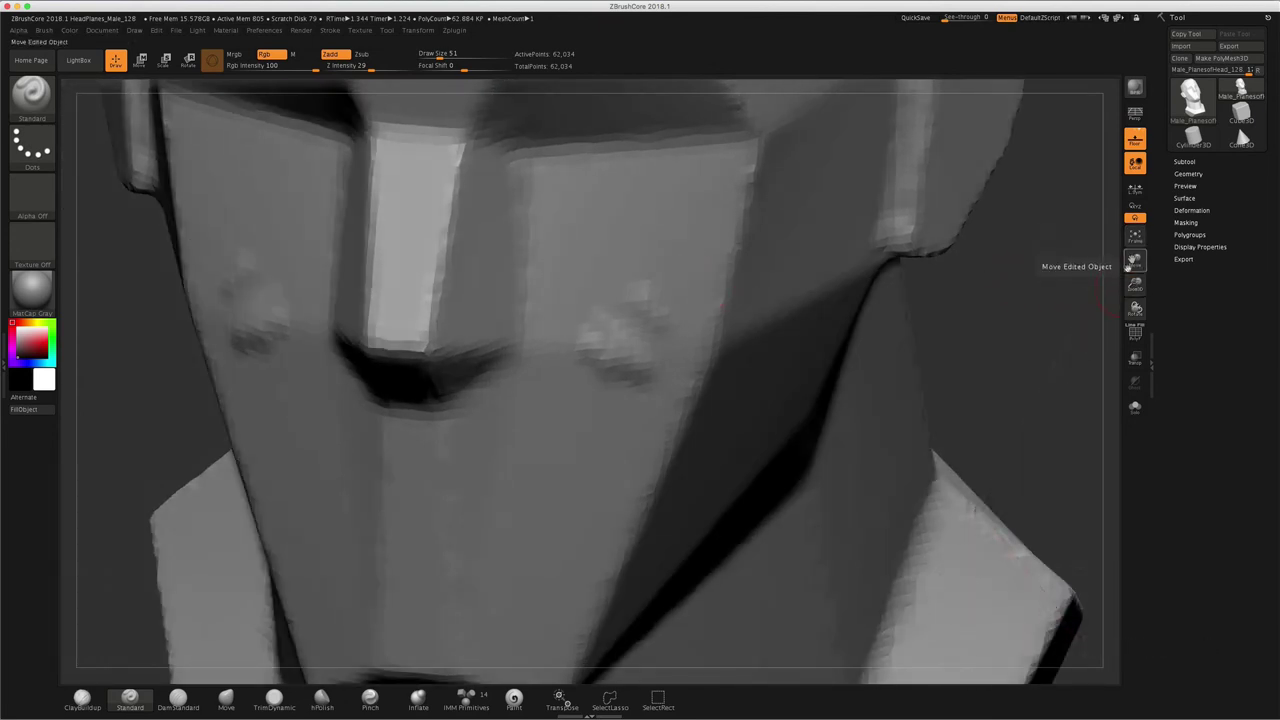
mouse_move(1135, 308)
mouse_down()
mouse_move(1075, 296)
mouse_move(1130, 305)
mouse_up()
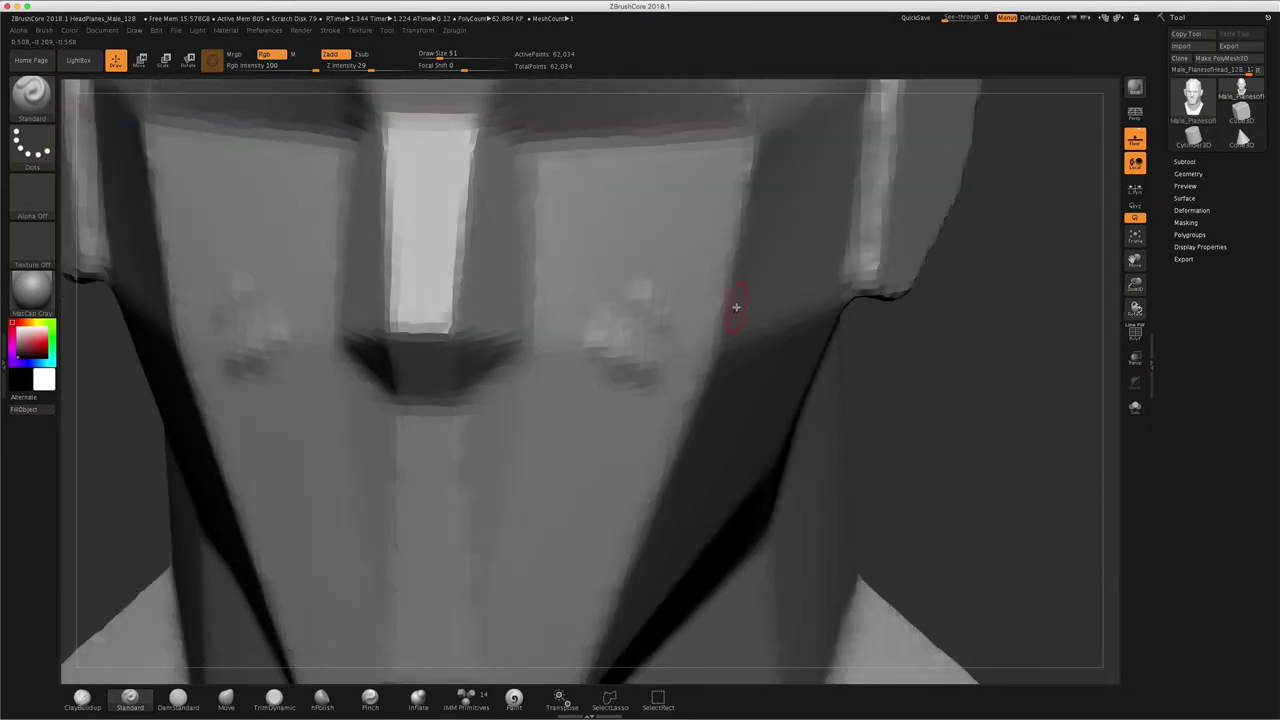
key(f)
mouse_move(809, 306)
mouse_down()
mouse_move(791, 334)
mouse_move(870, 147)
mouse_up()
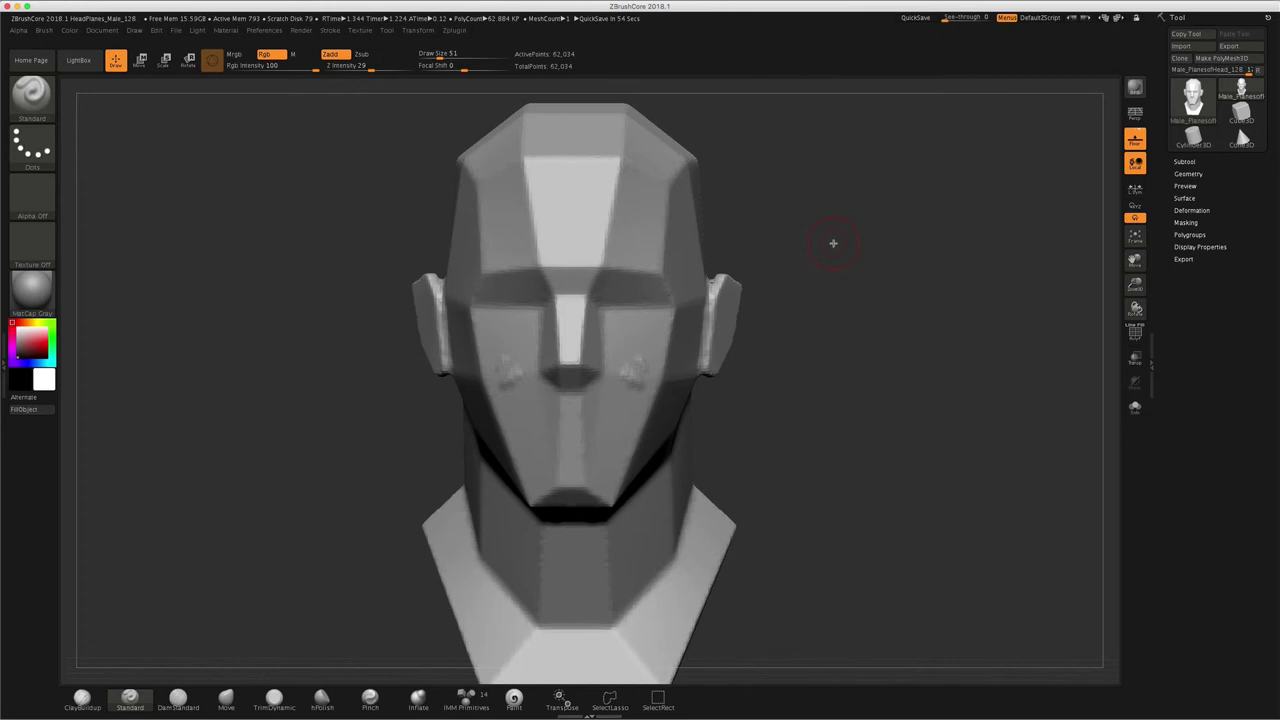
drag(865, 234, 904, 245)
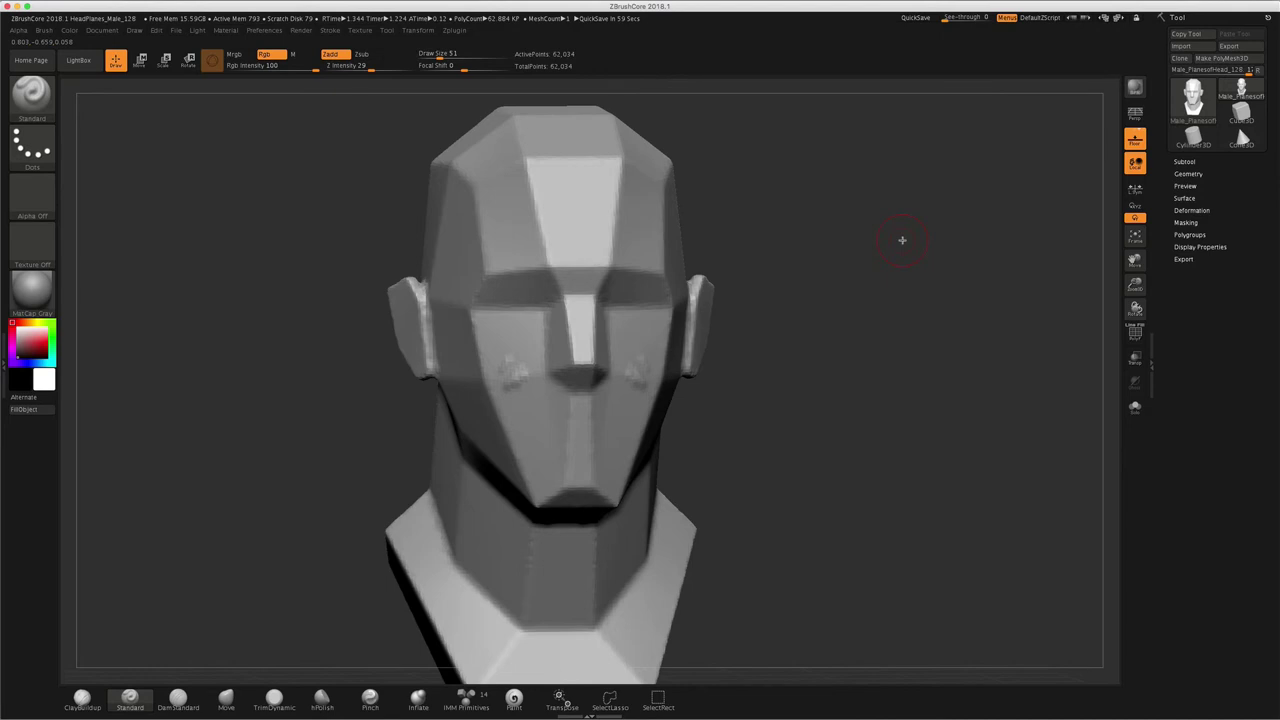
drag(771, 261, 796, 255)
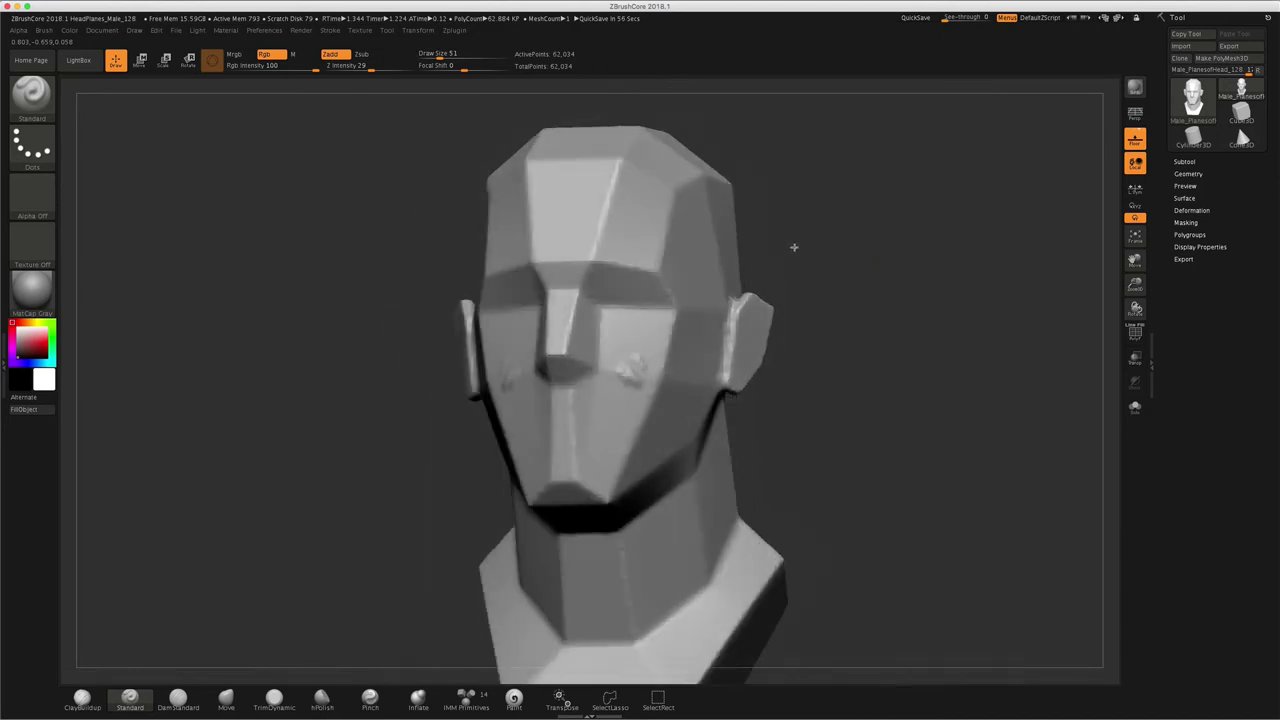